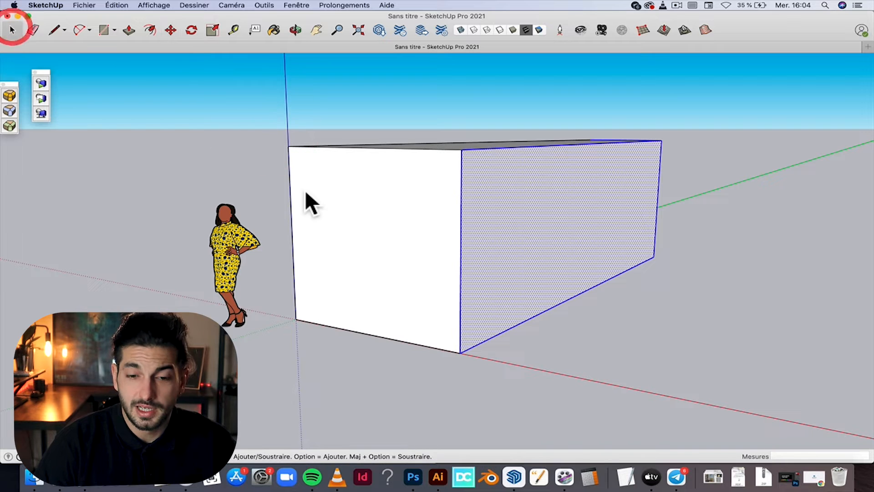
# Select all faces and edges of the box and turn them into a group.
pyautogui.moveTo(663, 410); pyautogui.dragTo(722, 452)
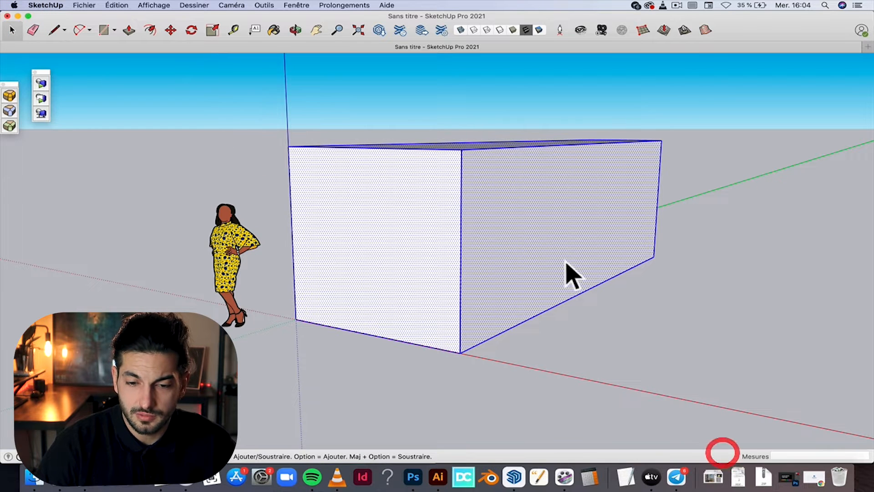
pyautogui.rightClick(541, 230)
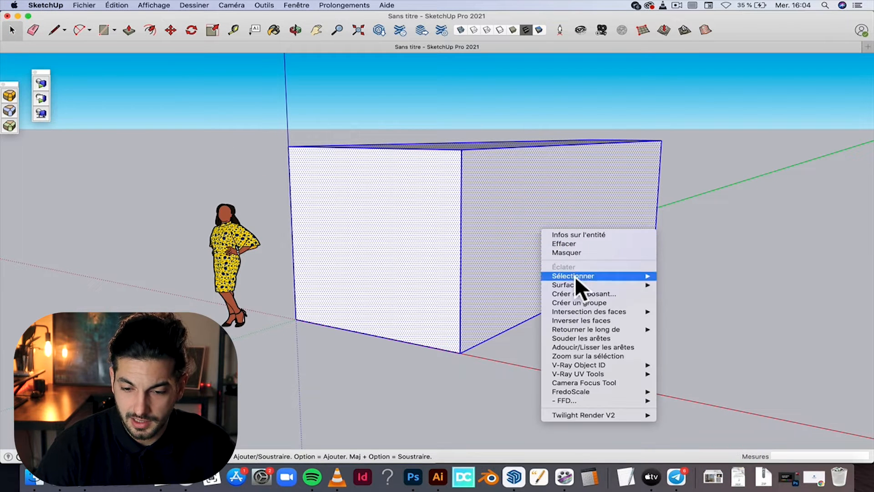
pyautogui.click(581, 303)
pyautogui.click(597, 307)
pyautogui.click(526, 227)
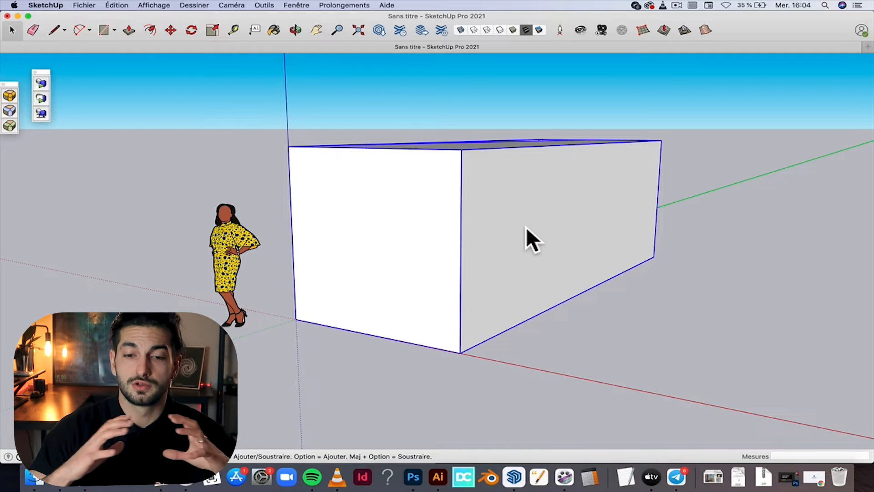
# Open the box group for editing and select its narrow front face.
pyautogui.doubleClick(526, 226)
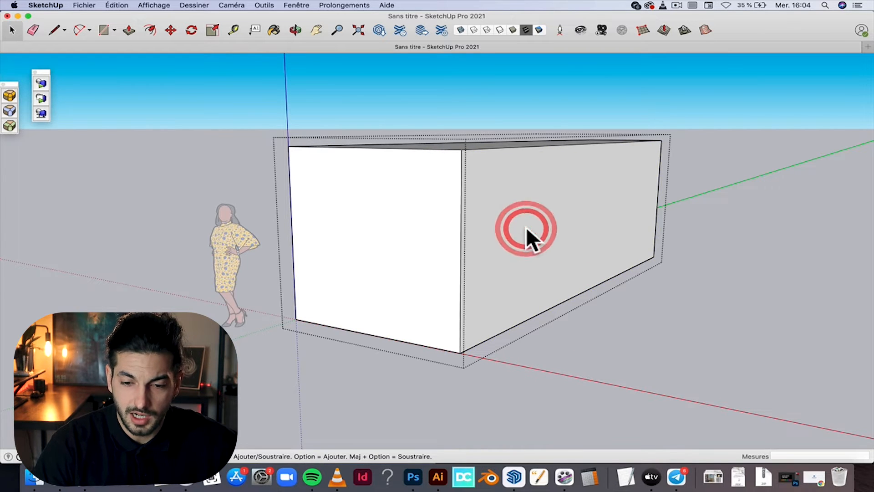
pyautogui.click(708, 230)
pyautogui.doubleClick(535, 201)
pyautogui.click(496, 177)
pyautogui.click(398, 176)
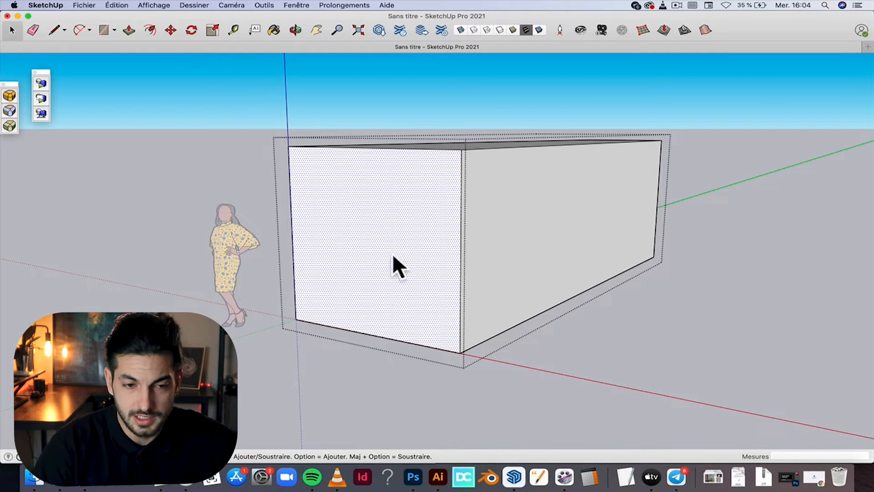
pyautogui.click(129, 30)
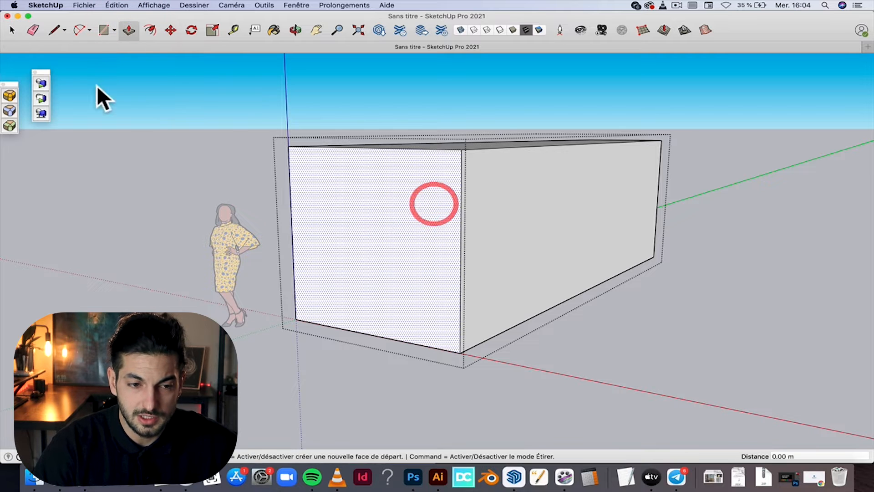
pyautogui.click(14, 31)
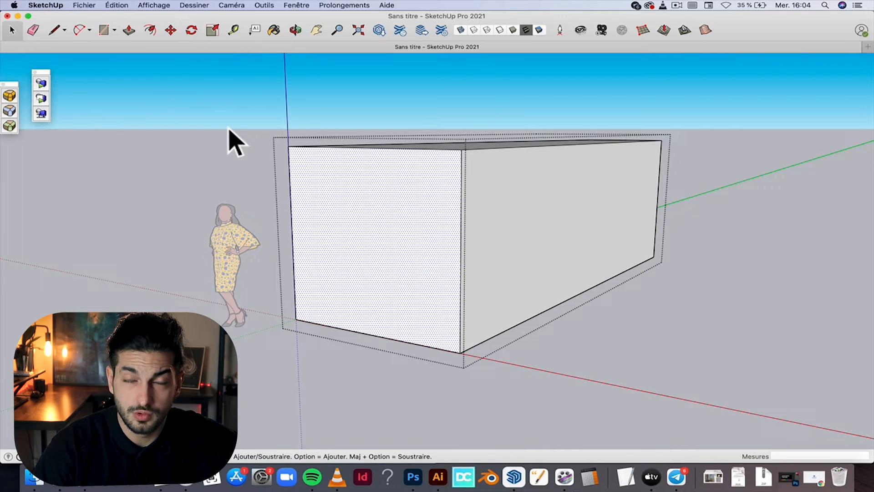
# Close the group and move the whole box by its front base corner away from the origin.
pyautogui.click(230, 122)
pyautogui.click(379, 219)
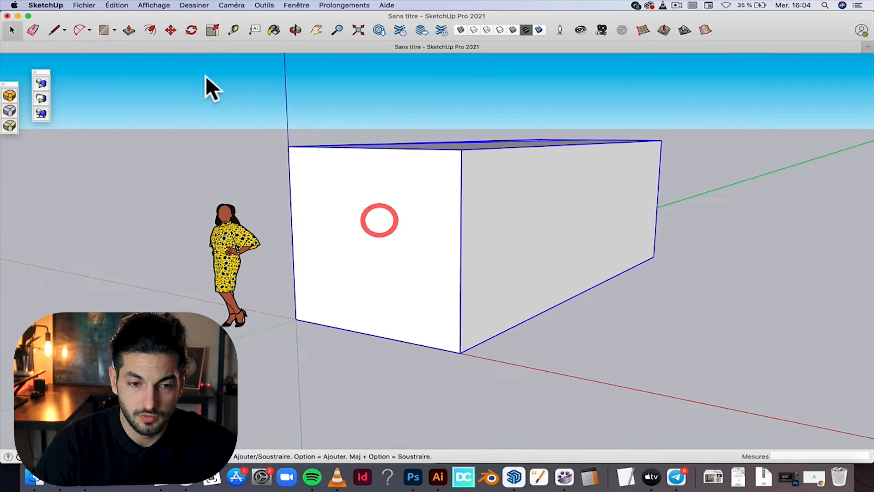
pyautogui.click(170, 30)
pyautogui.click(296, 318)
pyautogui.click(424, 291)
# Rotate the box group 90° on the ground plane around a point in front of it.
pyautogui.click(191, 30)
pyautogui.click(378, 322)
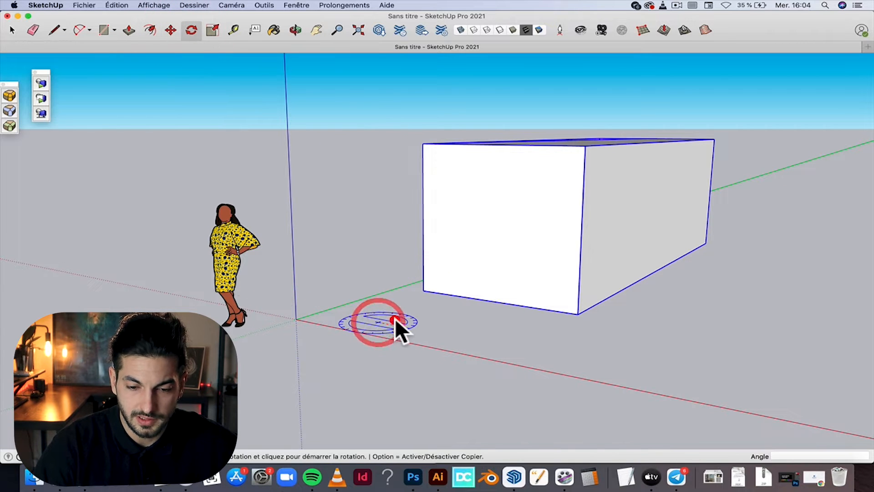
pyautogui.click(394, 318)
pyautogui.click(412, 317)
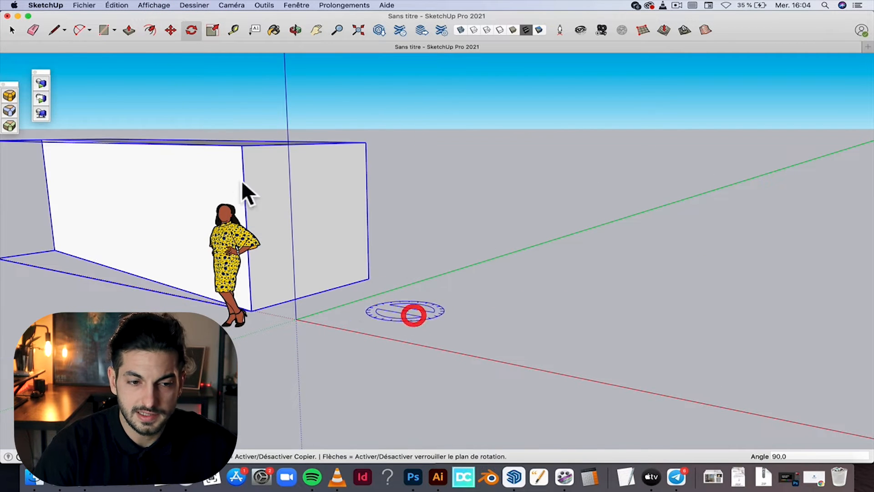
pyautogui.click(11, 30)
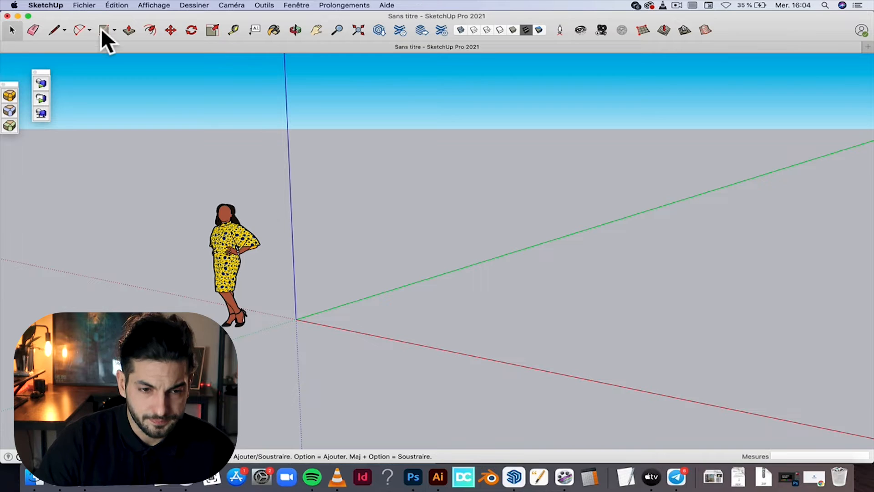
# Draw a ground rectangle of about 1.61 × 10.36 m from the origin and extrude it about 2.52 m high.
pyautogui.click(103, 30)
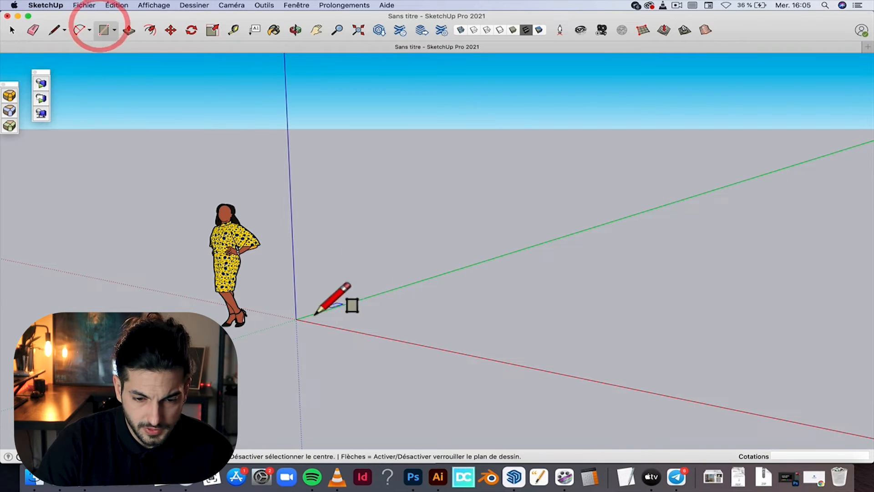
pyautogui.click(296, 319)
pyautogui.click(665, 231)
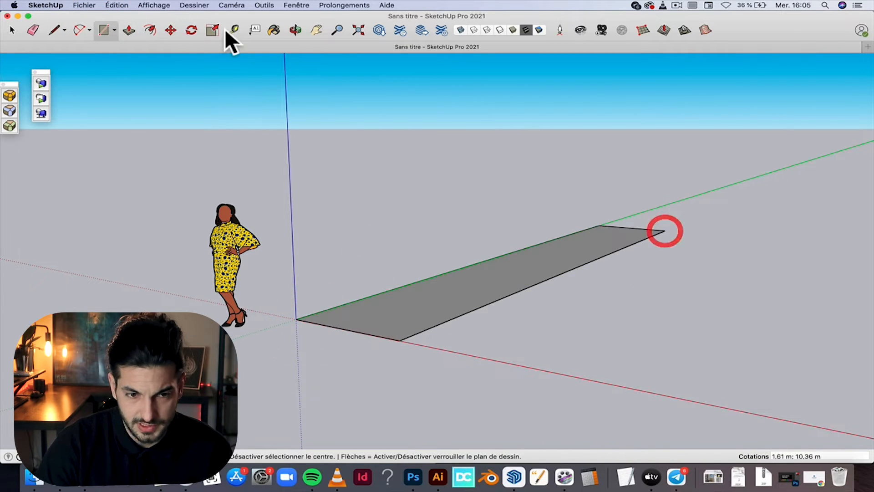
pyautogui.click(128, 30)
pyautogui.click(444, 321)
pyautogui.click(416, 135)
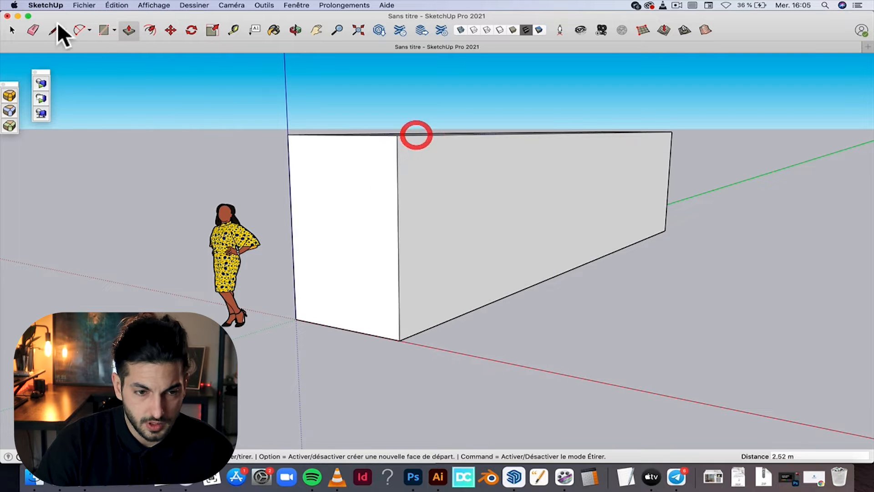
# Select the entire new box and turn it into a component.
pyautogui.click(11, 30)
pyautogui.tripleClick(413, 205)
pyautogui.rightClick(414, 203)
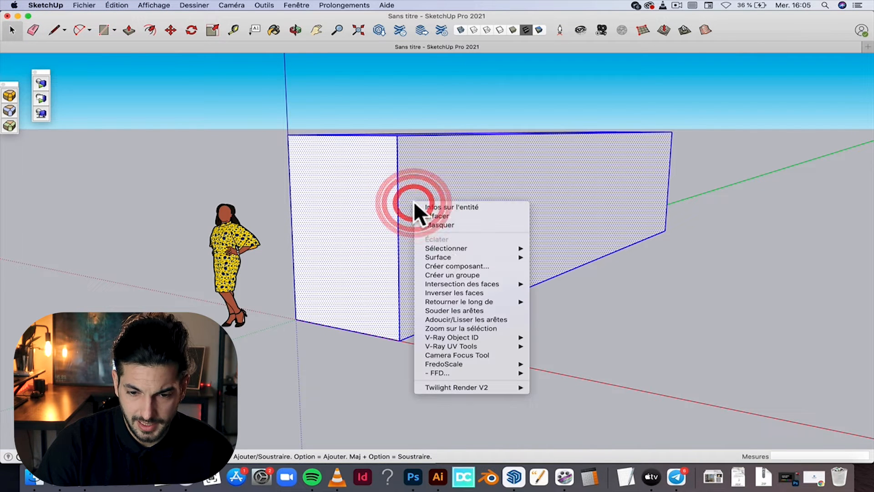
pyautogui.click(449, 266)
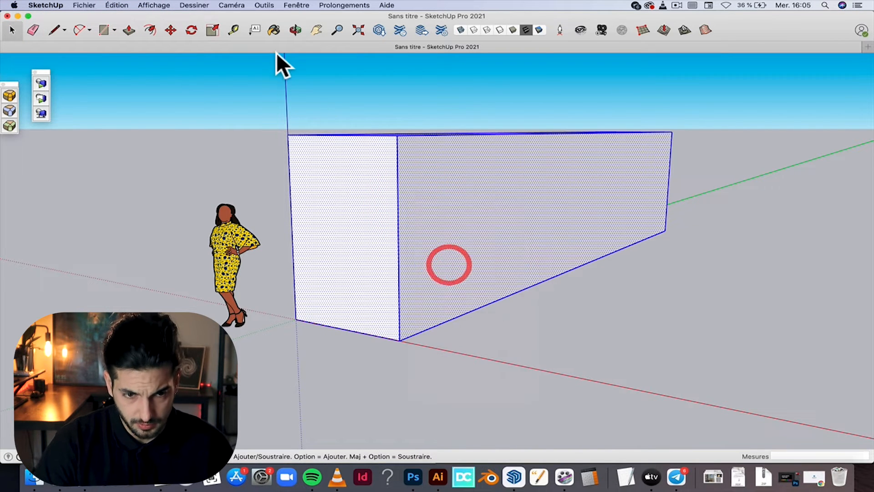
pyautogui.press('Return')
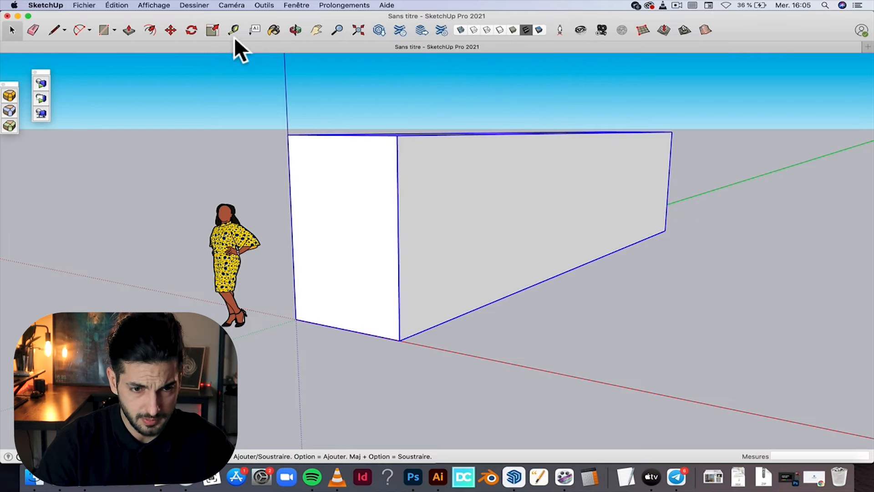
# Copy the component along the red axis, placing the duplicate beside the original with a gap between them.
pyautogui.click(175, 31)
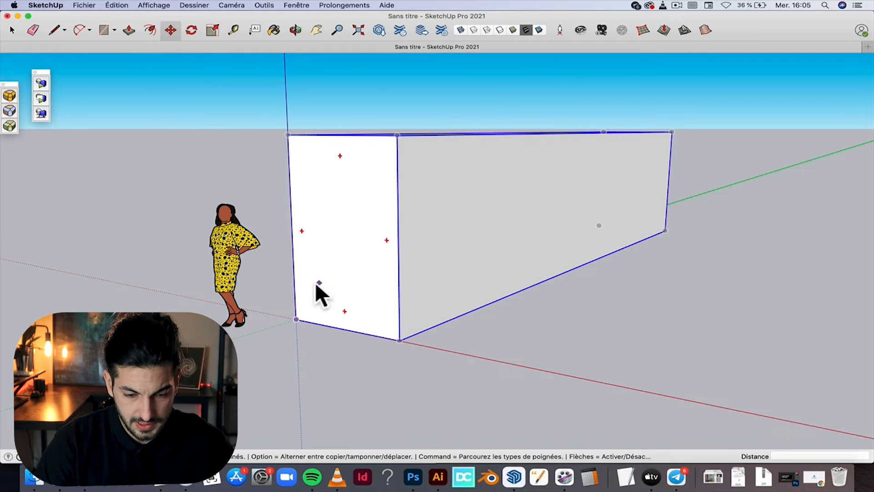
pyautogui.click(294, 315)
pyautogui.click(573, 378)
pyautogui.click(10, 30)
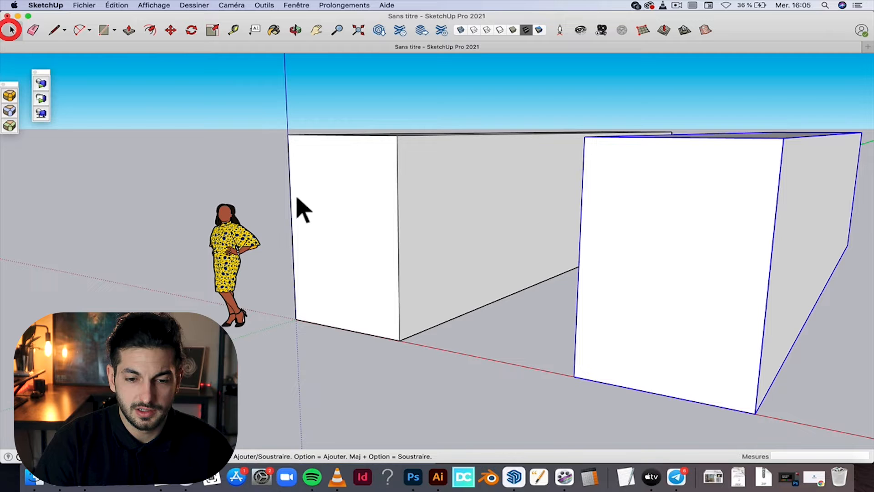
# Open the original component for editing and push its front face back about 2.06 m.
pyautogui.doubleClick(354, 204)
pyautogui.click(349, 185)
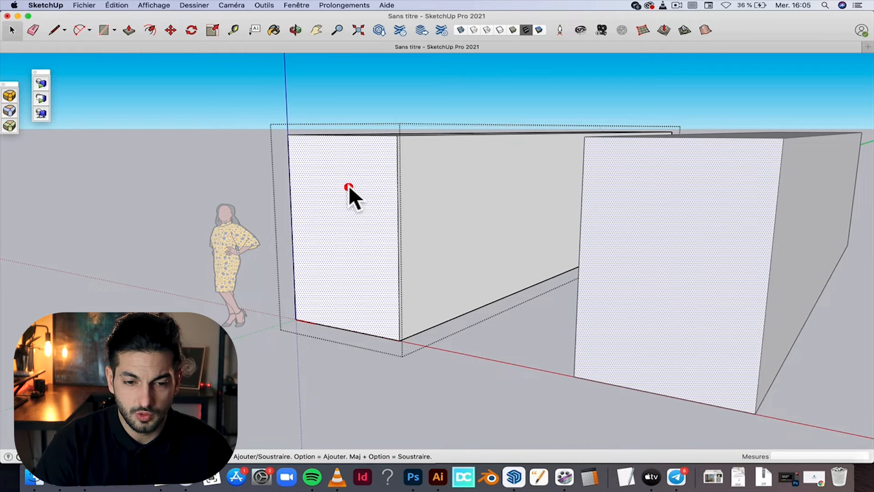
pyautogui.click(130, 28)
pyautogui.moveTo(342, 228); pyautogui.dragTo(436, 165)
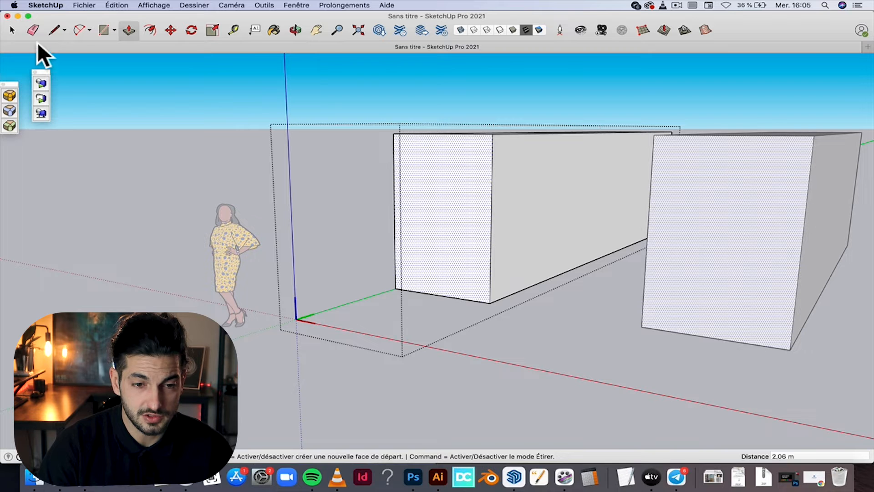
# Paint the component's front face with the Asperge colour.
pyautogui.click(275, 29)
pyautogui.click(675, 236)
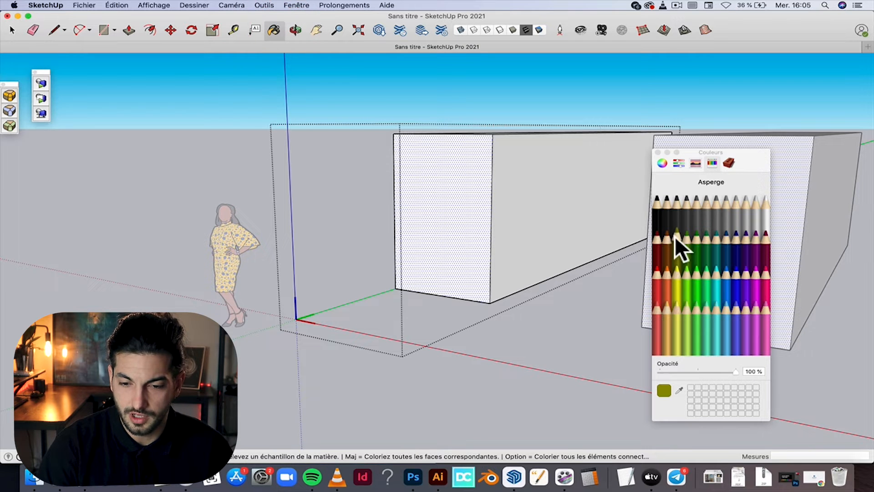
pyautogui.click(484, 179)
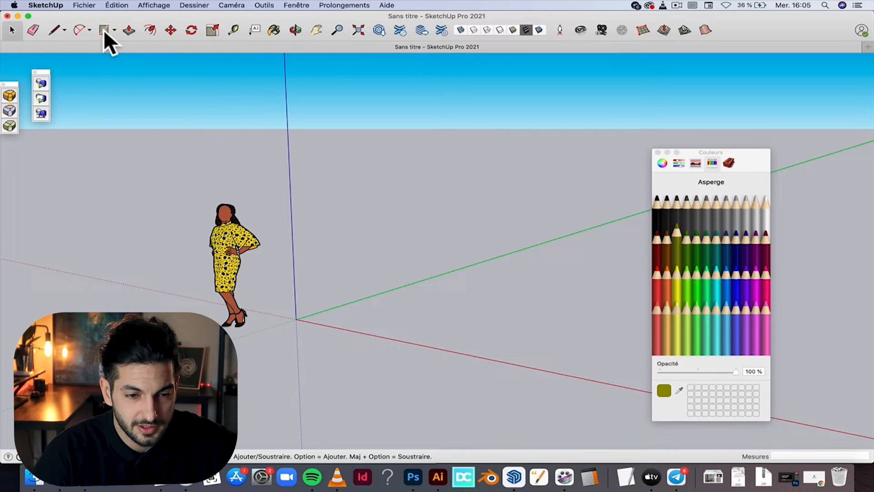
# Draw a circle of about 1.65 m radius on the ground near the origin and extrude it into a tall cylinder.
pyautogui.click(104, 31)
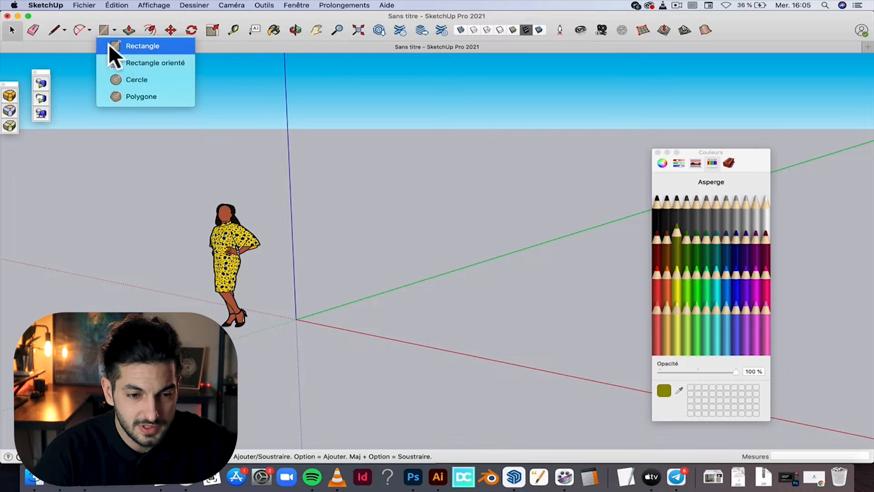
pyautogui.click(121, 78)
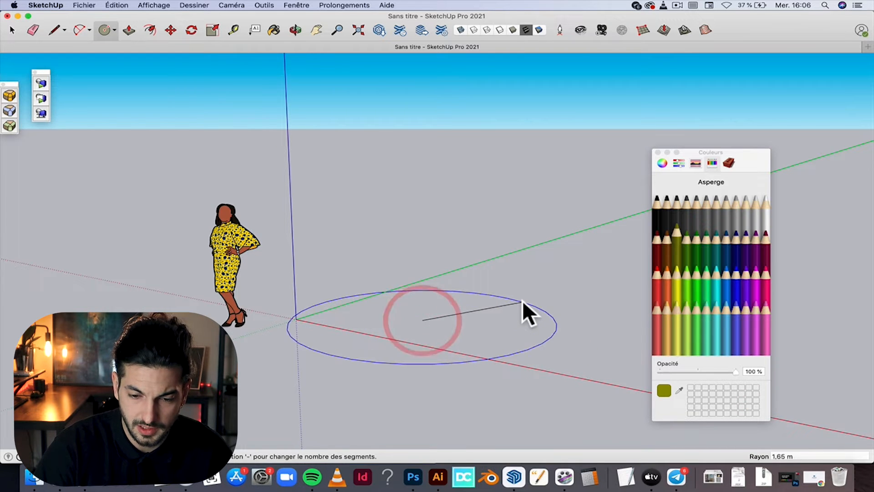
pyautogui.click(522, 300)
pyautogui.click(128, 30)
pyautogui.moveTo(454, 339); pyautogui.dragTo(437, 50)
pyautogui.click(12, 30)
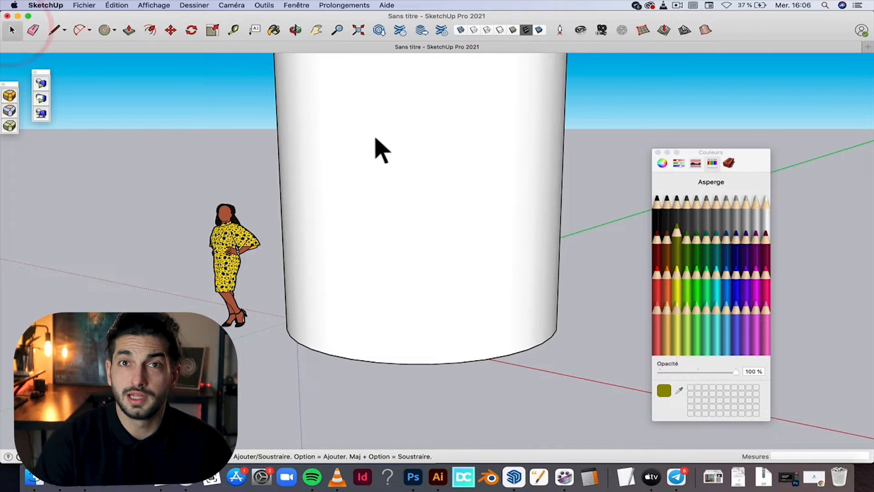
# Select the entire cylinder to examine the segments of its side, and delete it.
pyautogui.click(407, 151)
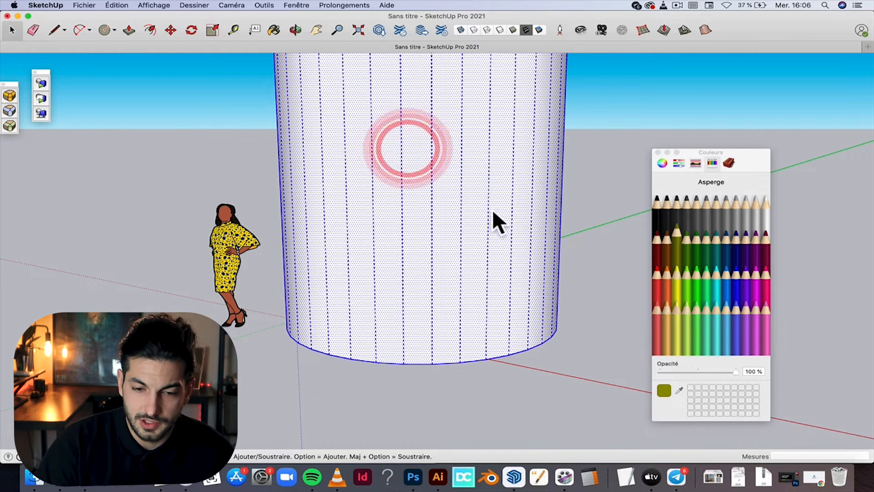
pyautogui.click(295, 30)
pyautogui.moveTo(450, 157); pyautogui.dragTo(350, 219)
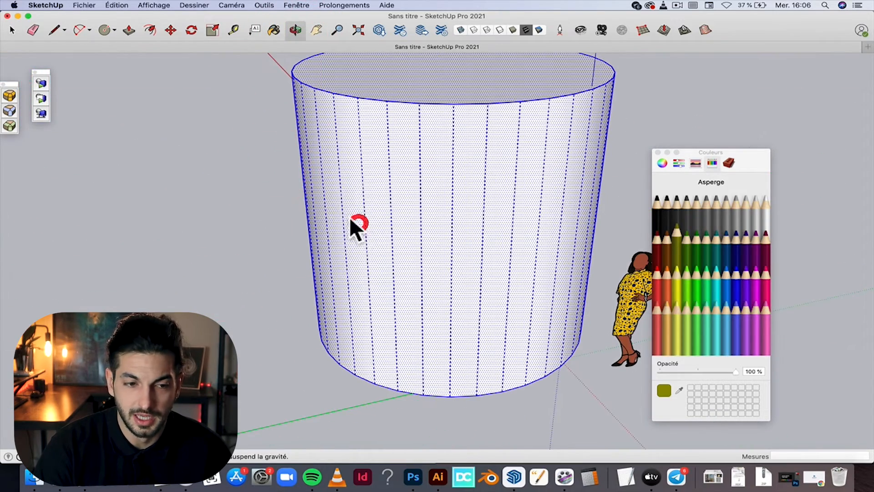
pyautogui.click(12, 29)
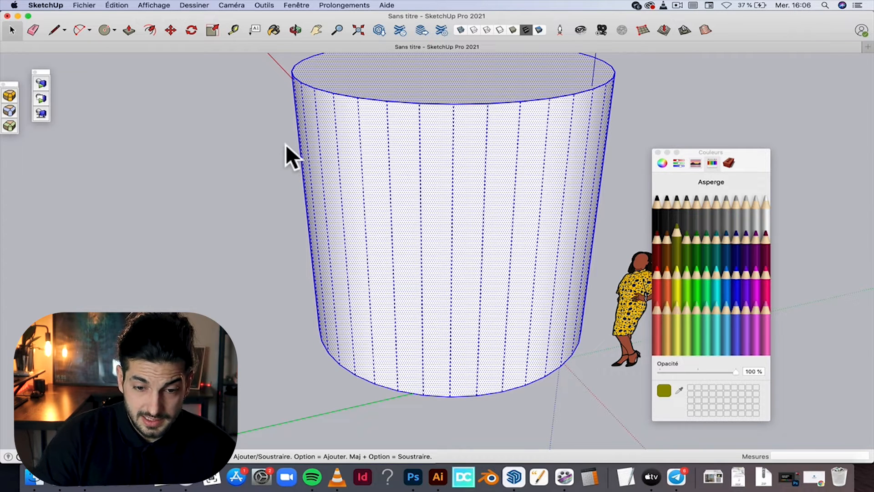
pyautogui.press('Delete')
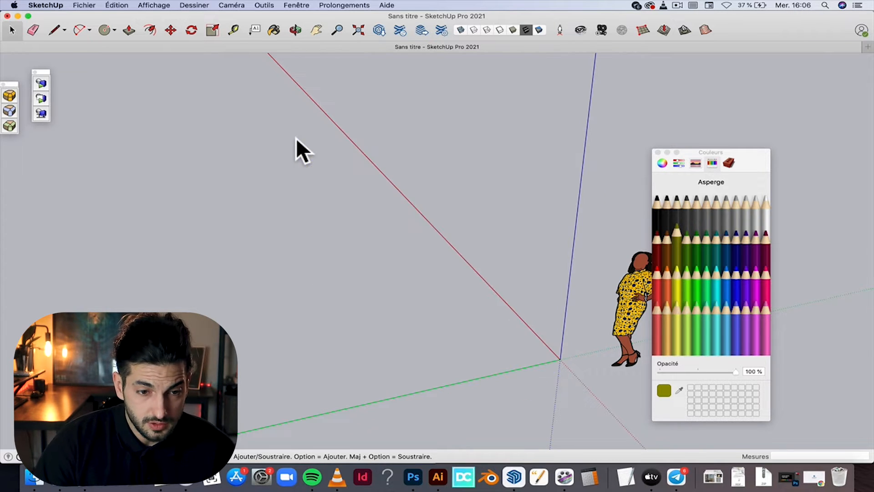
# Draw a circle with 10 sides centred on the origin and extrude it into a tall cylinder.
pyautogui.click(102, 28)
pyautogui.click(127, 78)
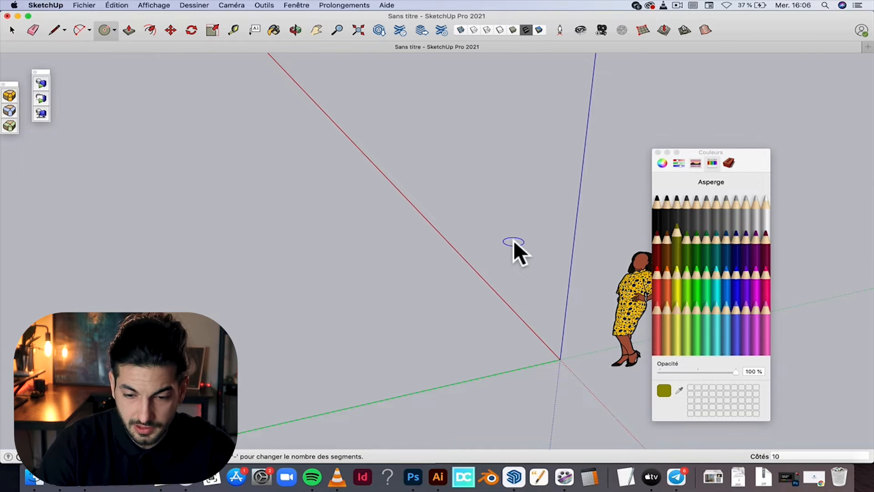
pyautogui.click(559, 359)
pyautogui.click(464, 344)
pyautogui.click(128, 30)
pyautogui.moveTo(564, 360); pyautogui.dragTo(569, 31)
pyautogui.click(13, 28)
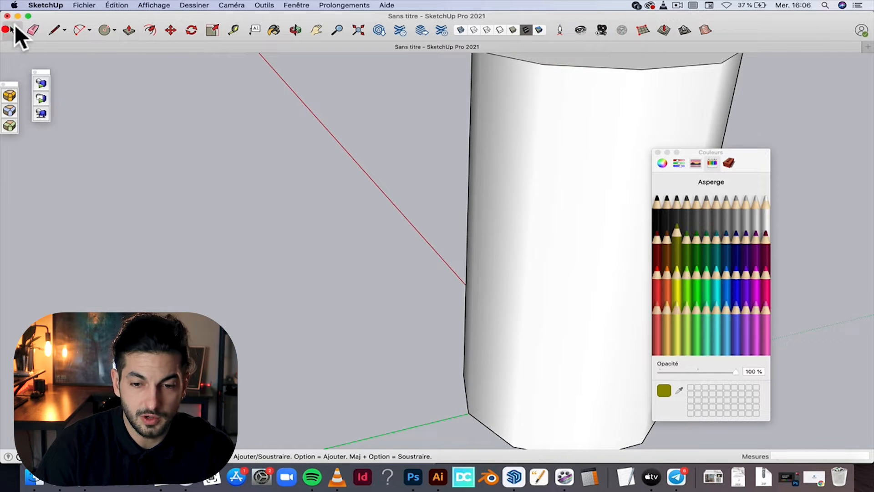
# Select the entire ten-sided cylinder and set its edge softening angle to 0 degrees.
pyautogui.scroll(-5, 432, 169)
pyautogui.scroll(6, 496, 143)
pyautogui.tripleClick(460, 155)
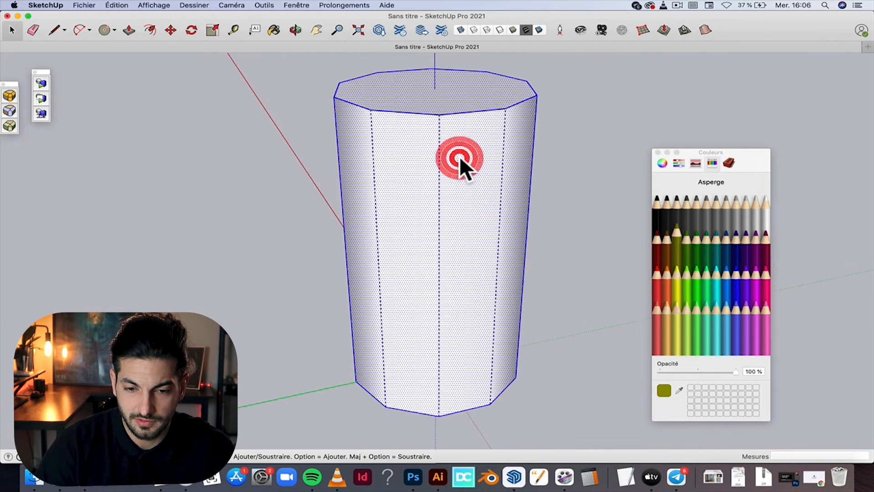
pyautogui.rightClick(430, 155)
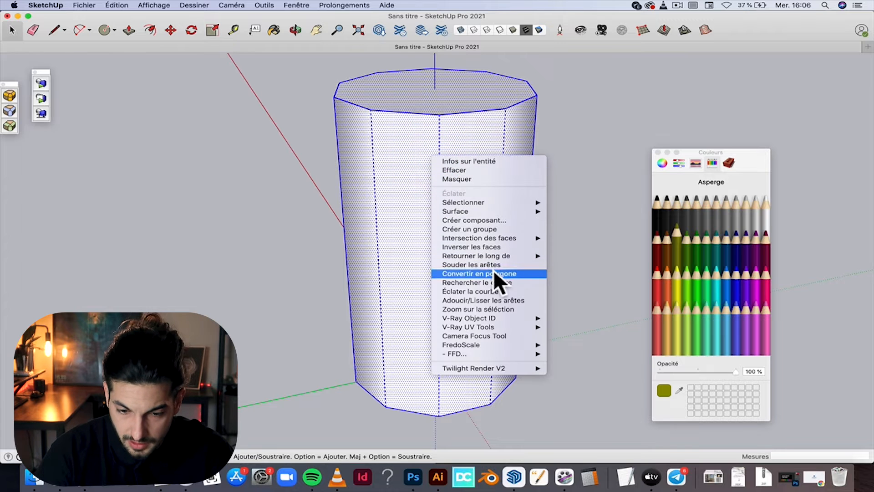
pyautogui.click(479, 298)
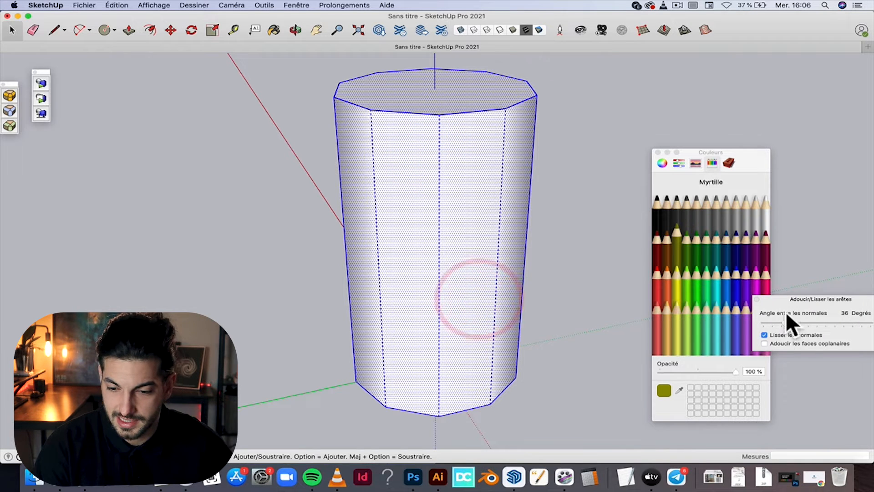
pyautogui.moveTo(781, 322); pyautogui.dragTo(763, 323)
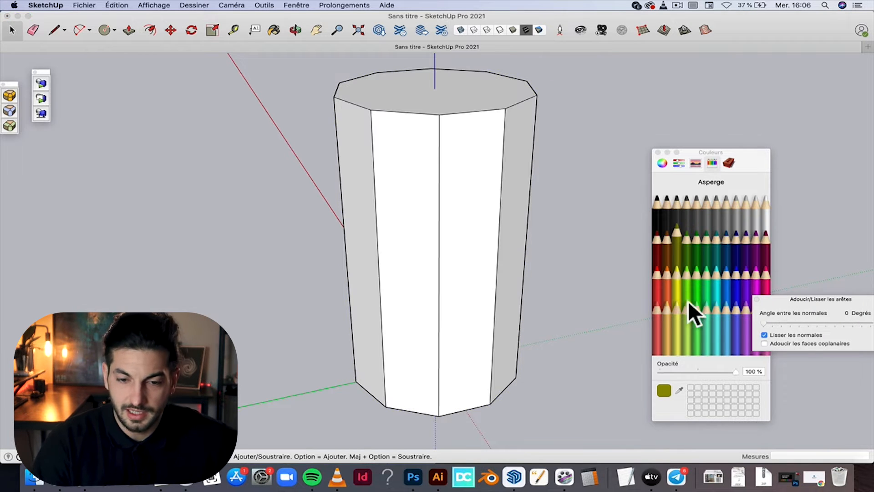
# Paint the whole faceted cylinder with the Asperge colour, and undo the painting.
pyautogui.click(273, 30)
pyautogui.click(339, 93)
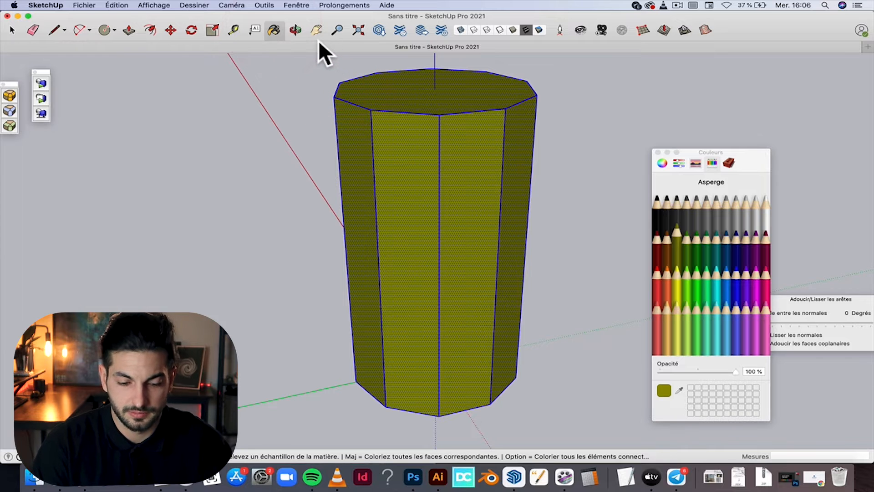
pyautogui.press('super+z')
# Select the entire faceted cylinder and soften its edges with an angle between normals of 91 degrees.
pyautogui.click(295, 30)
pyautogui.moveTo(455, 165); pyautogui.dragTo(164, 114)
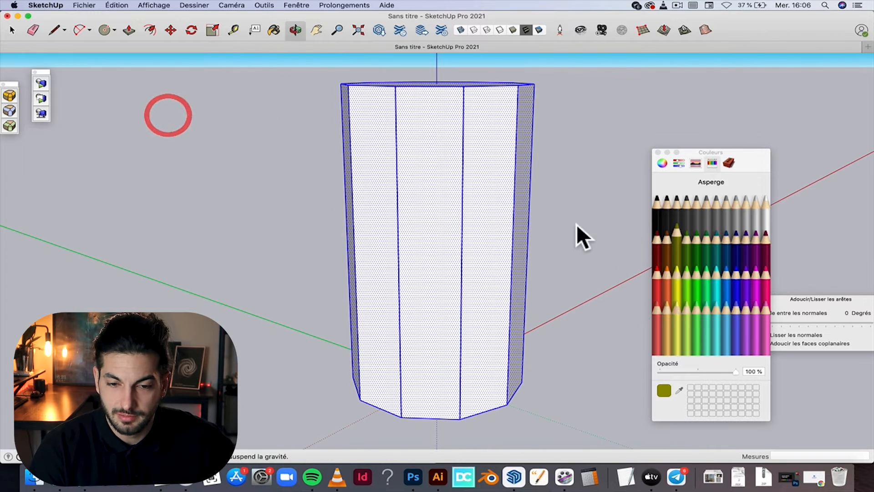
pyautogui.click(11, 30)
pyautogui.tripleClick(374, 154)
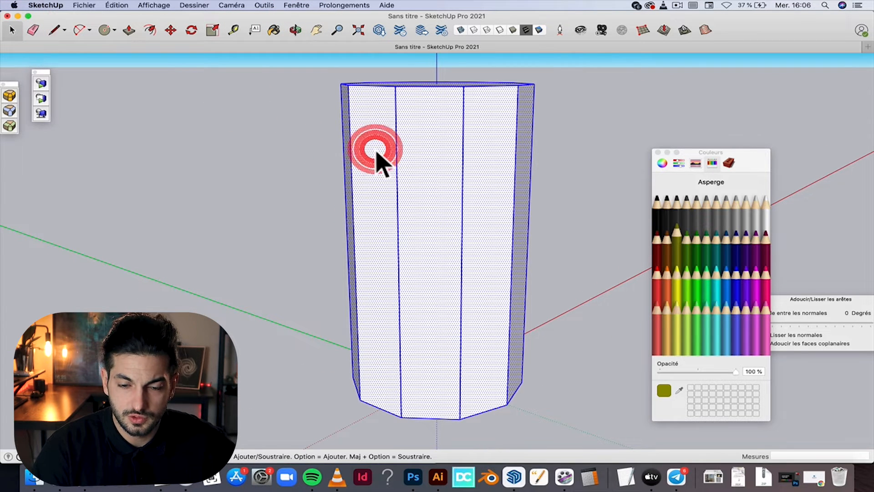
pyautogui.rightClick(377, 152)
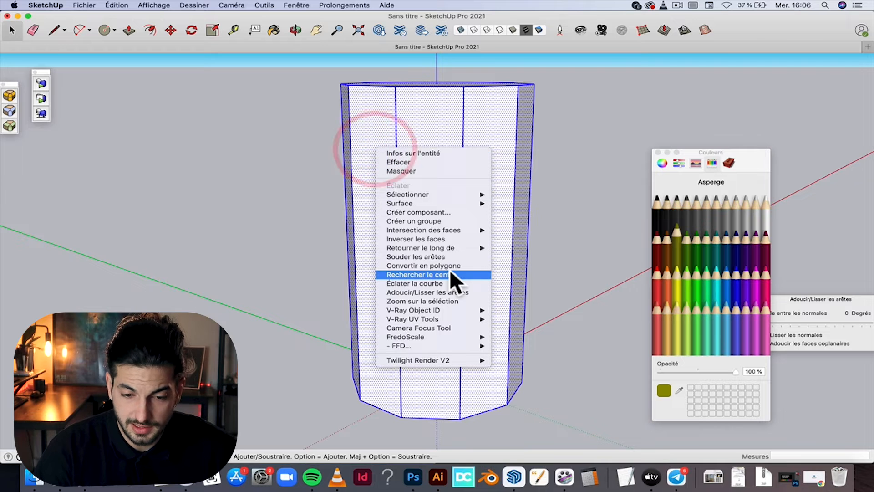
pyautogui.click(444, 291)
pyautogui.moveTo(765, 322)
pyautogui.mouseDown()
pyautogui.moveTo(828, 320)
pyautogui.moveTo(818, 322)
pyautogui.mouseUp()
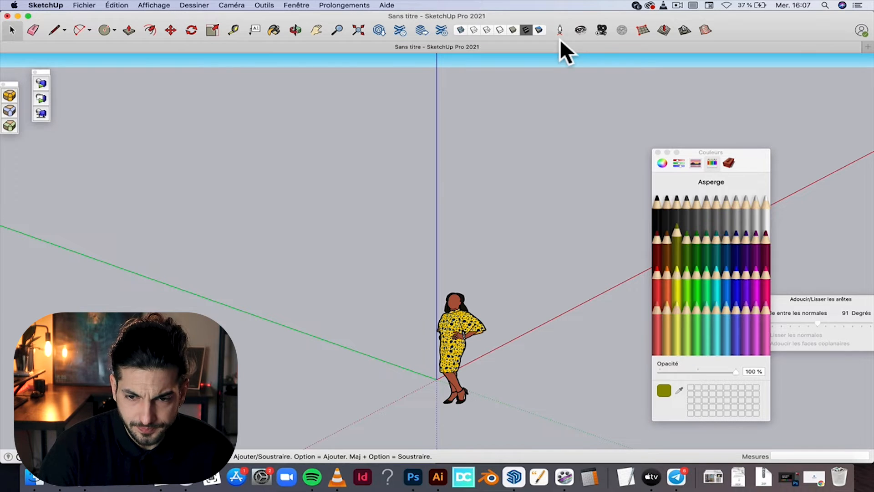
# Look around the scene from the camera's position with the Look Around tool, using the standing figure as reference.
pyautogui.click(580, 30)
pyautogui.moveTo(474, 190); pyautogui.dragTo(485, 223)
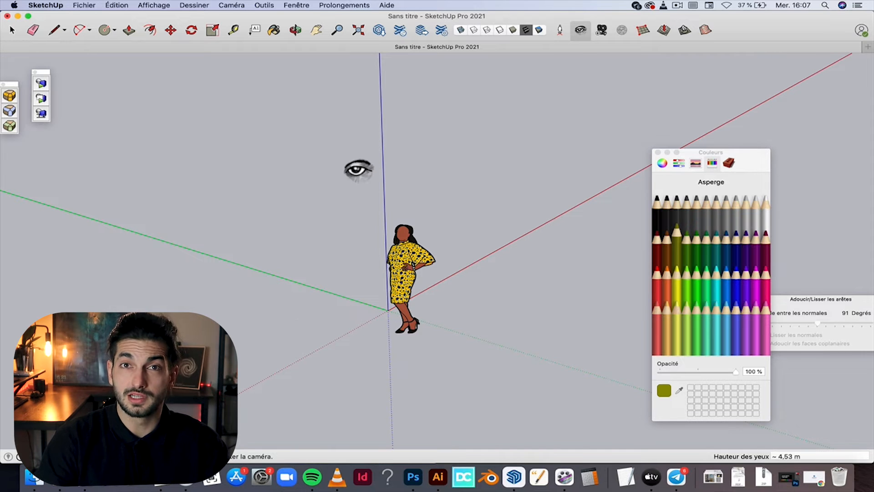
pyautogui.click(578, 26)
pyautogui.moveTo(531, 196); pyautogui.dragTo(513, 14)
pyautogui.moveTo(568, 17); pyautogui.dragTo(568, 16)
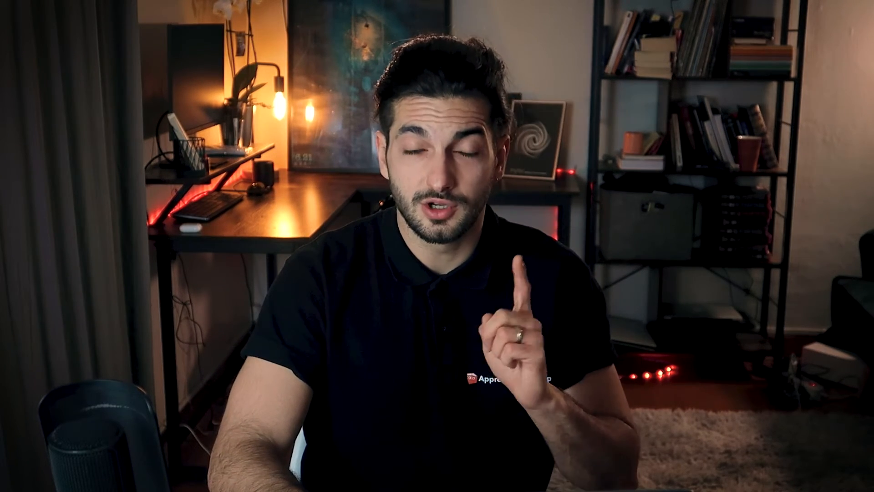
# Show the list of tags (Balises) and try to hide the default tag Sans balise.
pyautogui.click(300, 6)
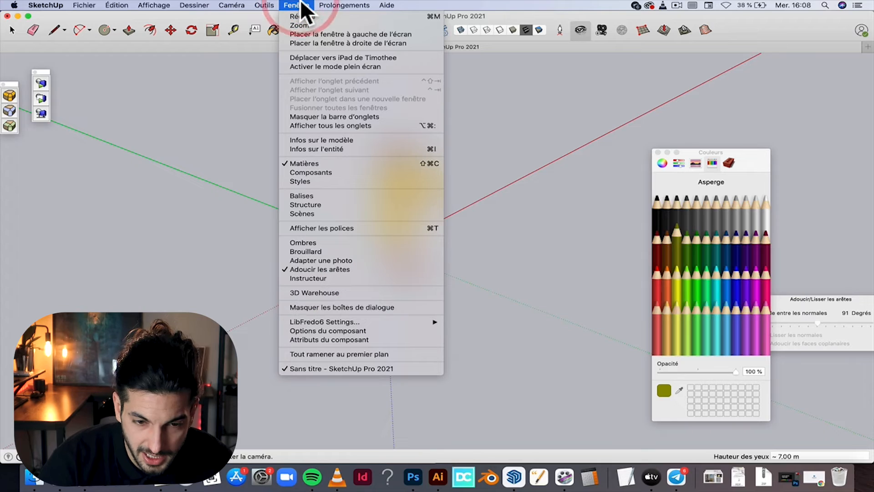
pyautogui.click(316, 194)
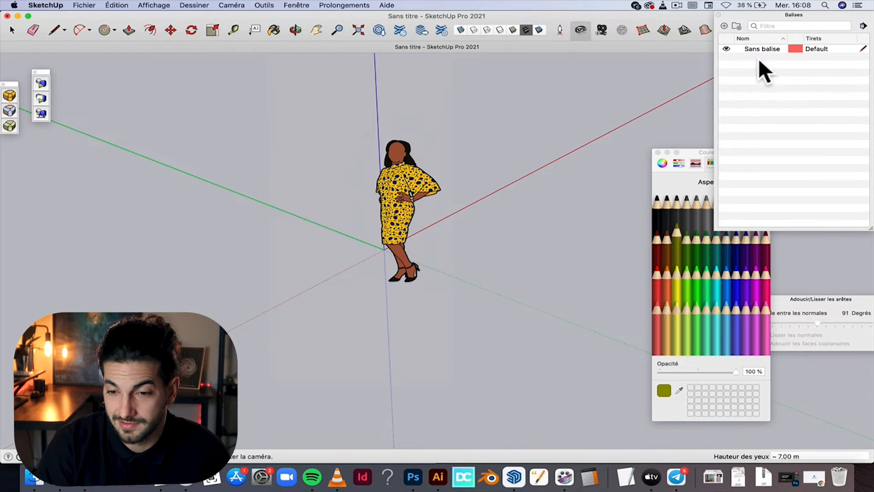
pyautogui.click(726, 47)
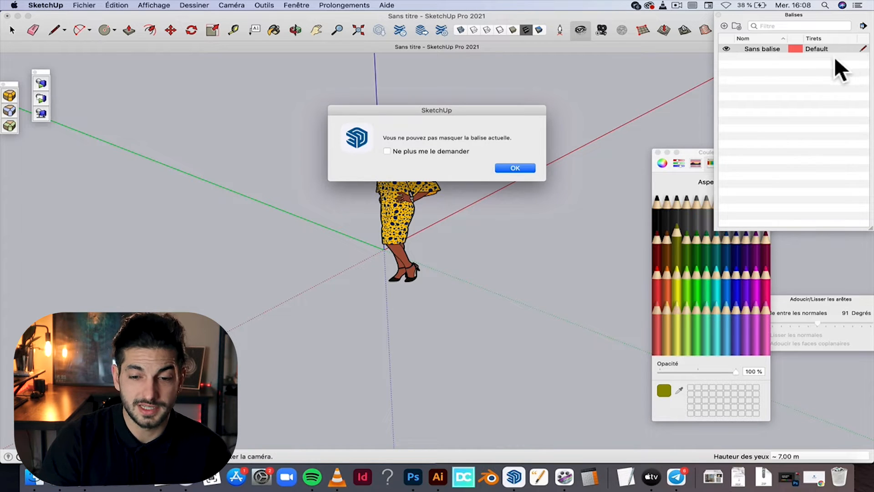
pyautogui.click(513, 169)
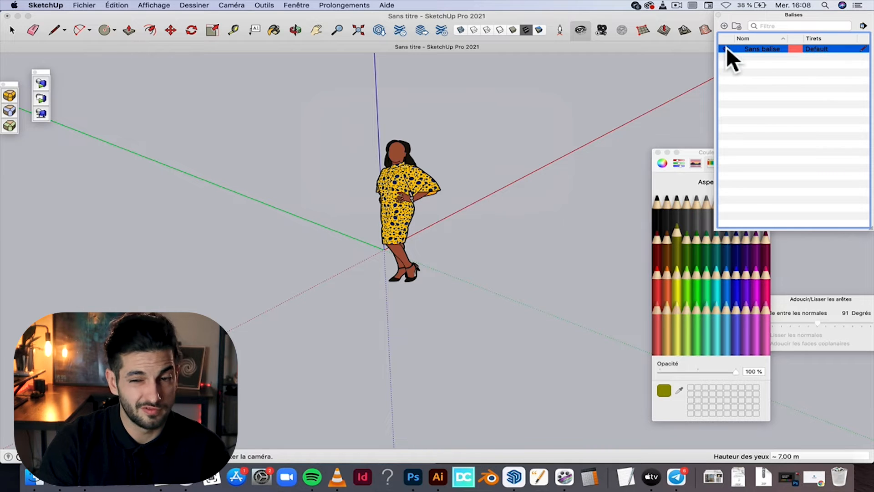
pyautogui.click(758, 67)
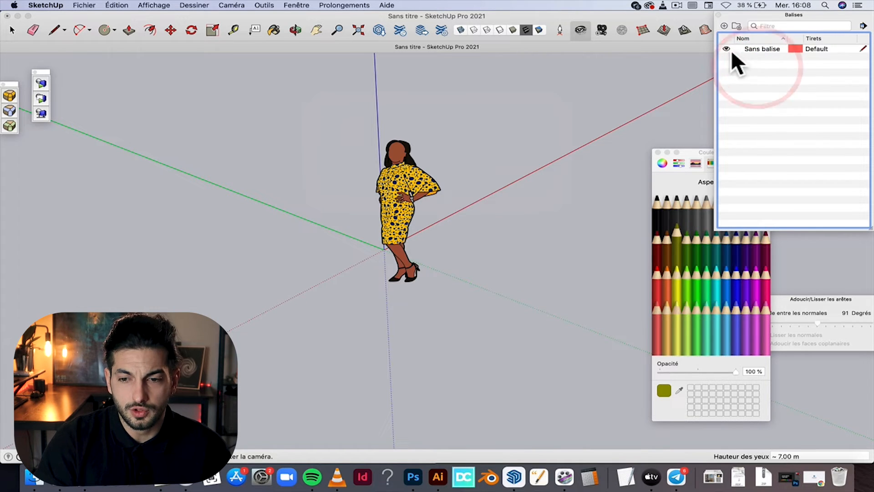
pyautogui.click(753, 48)
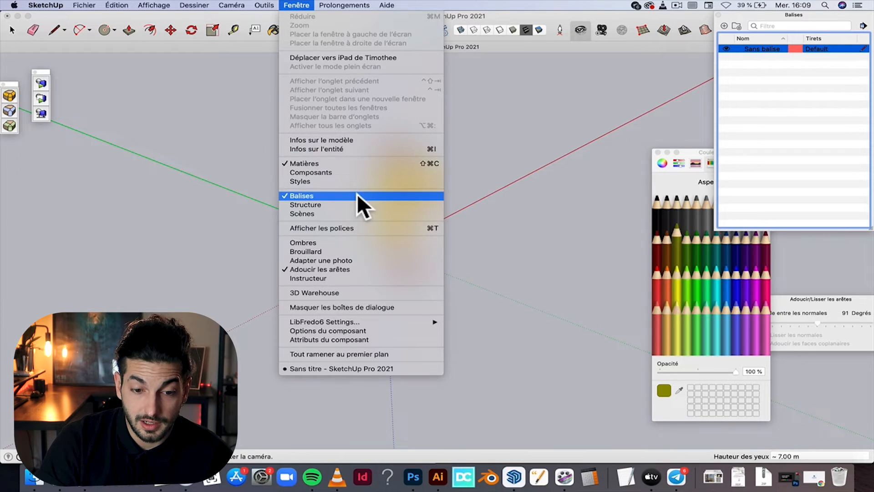
# Show the model outline (Structure) and select the standing figure component in it.
pyautogui.click(316, 205)
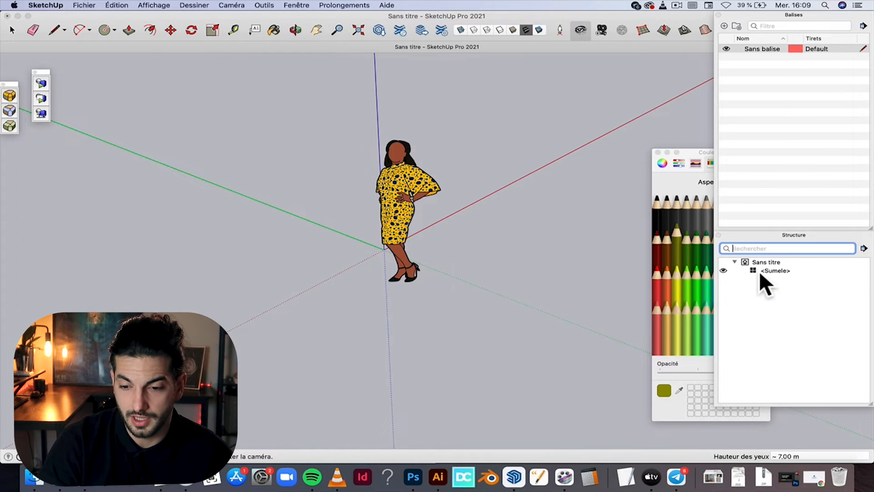
pyautogui.click(762, 272)
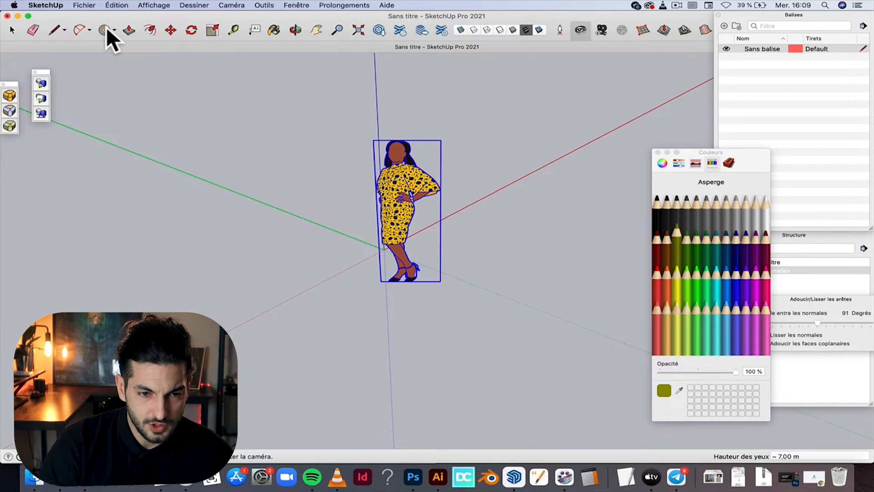
# Draw a ground rectangle of about 2.15 by 1.30 m across the green axis and extrude it about 1.64 m.
pyautogui.click(105, 29)
pyautogui.click(114, 29)
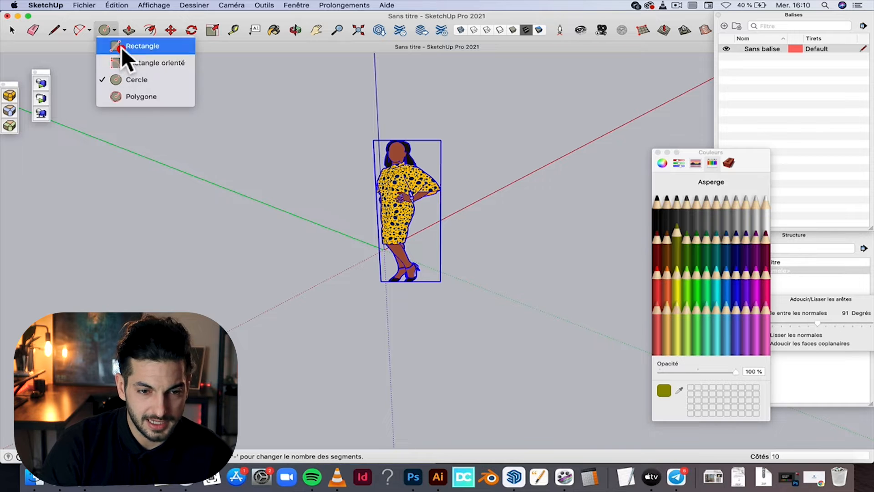
pyautogui.click(121, 47)
pyautogui.click(125, 207)
pyautogui.click(326, 180)
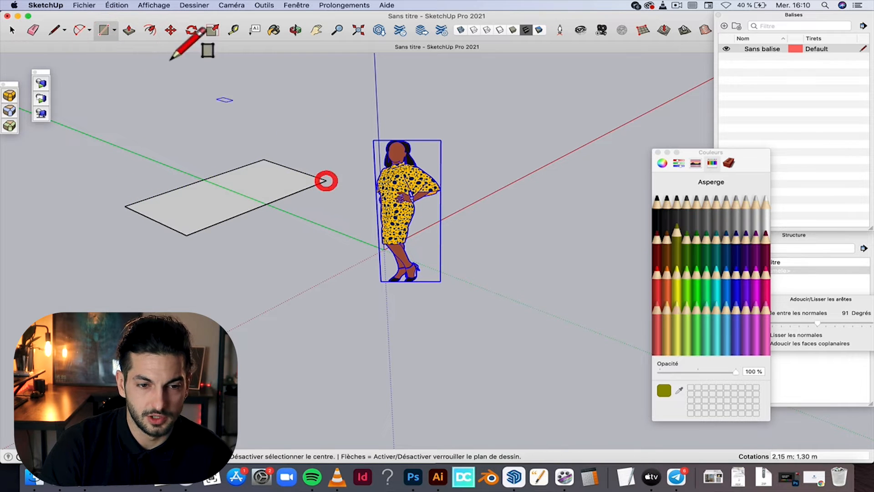
pyautogui.click(129, 30)
pyautogui.moveTo(249, 205); pyautogui.dragTo(246, 74)
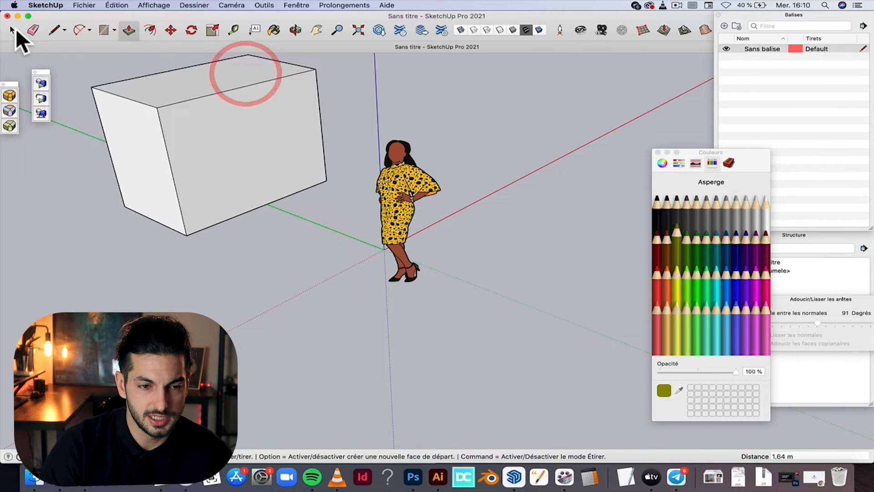
# Select all faces and edges of the new box and turn them into a group.
pyautogui.click(12, 30)
pyautogui.tripleClick(196, 98)
pyautogui.rightClick(196, 98)
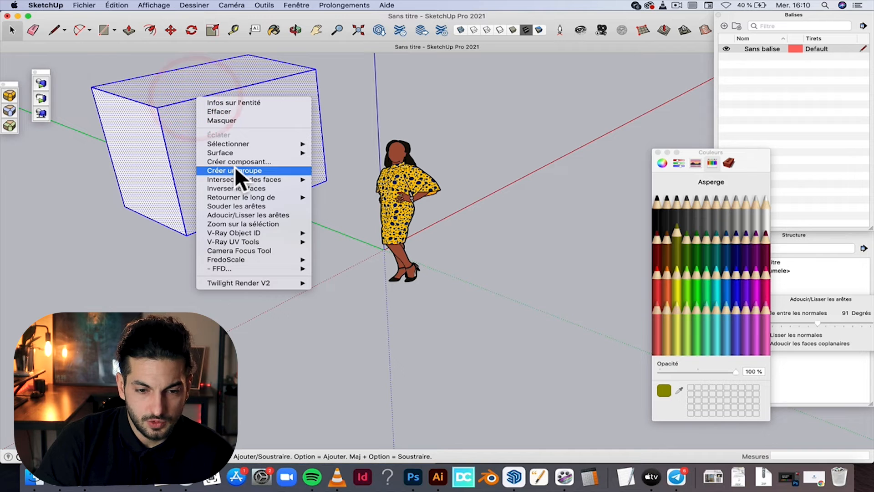
pyautogui.click(234, 168)
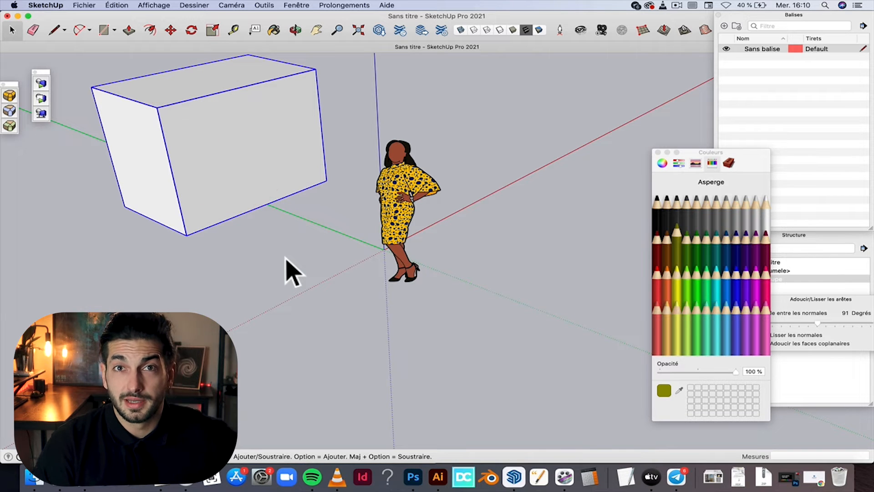
# Paint the box group with the dark multi-toned wood plank texture from the Bois materials.
pyautogui.click(274, 30)
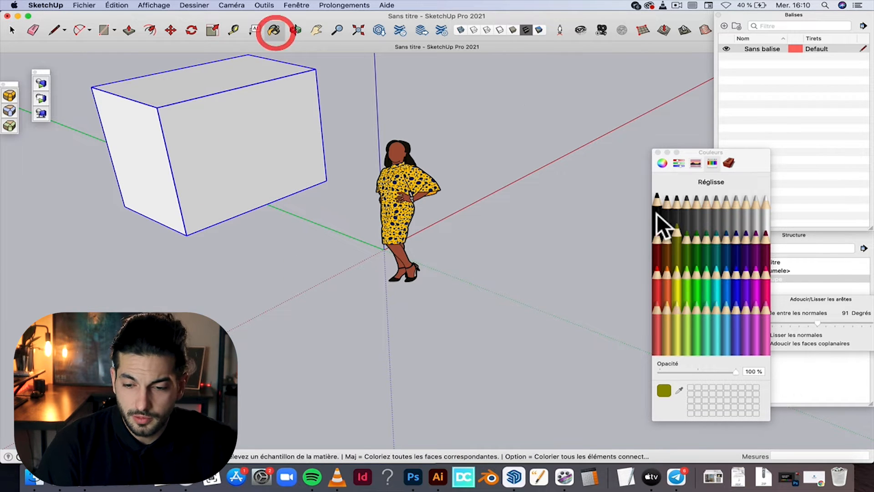
pyautogui.click(695, 162)
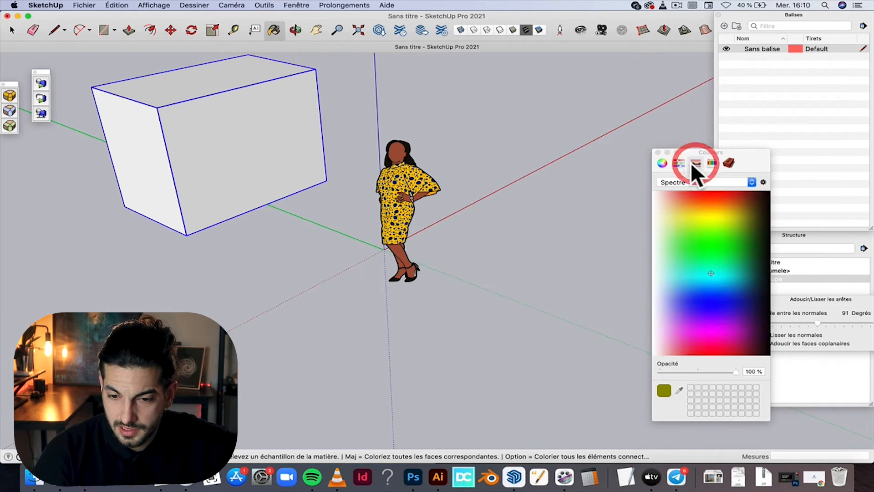
pyautogui.click(661, 163)
pyautogui.click(728, 162)
pyautogui.click(751, 201)
pyautogui.click(218, 112)
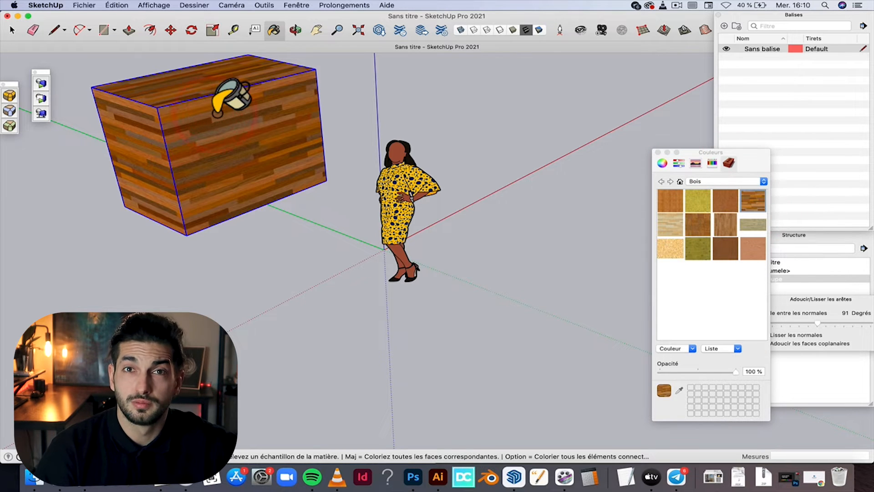
# Open the box group to check the options for its front face, leave the group and undo its wood paint.
pyautogui.click(12, 30)
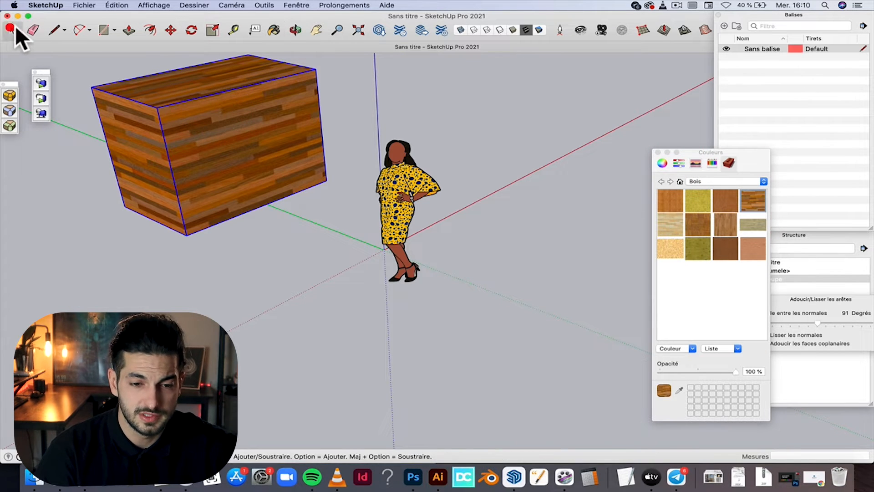
pyautogui.click(216, 108)
pyautogui.rightClick(244, 119)
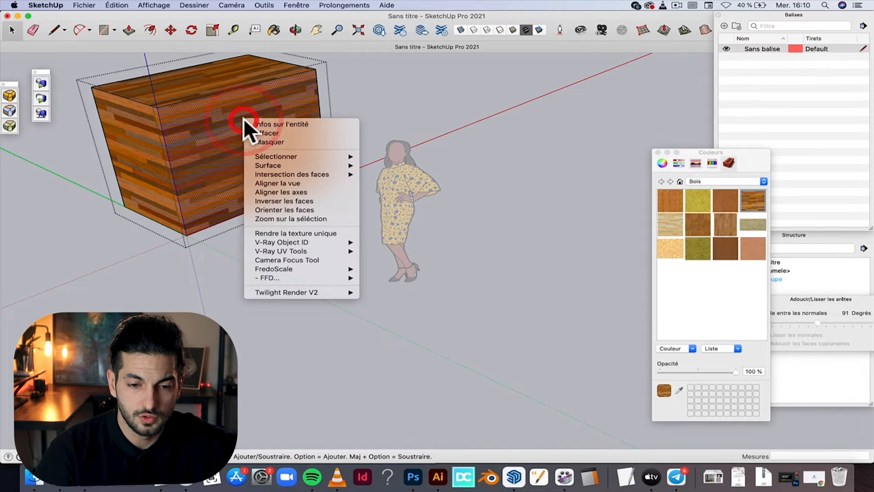
pyautogui.moveTo(302, 173)
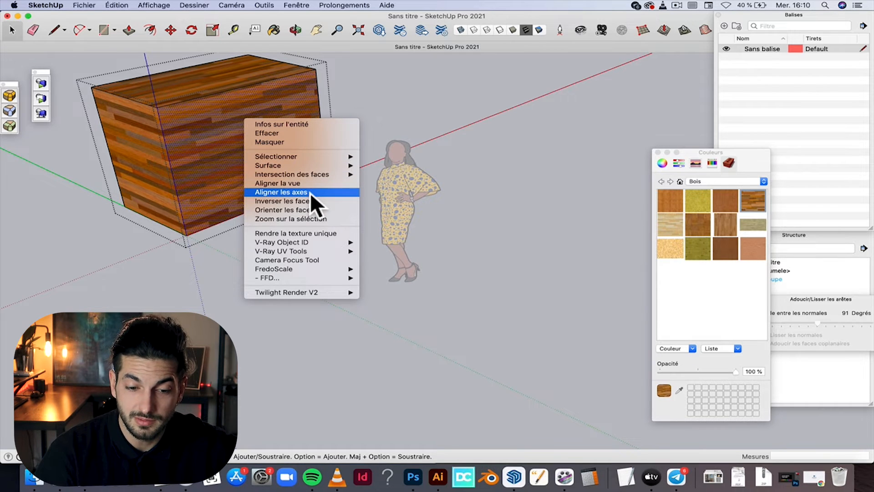
pyautogui.click(405, 95)
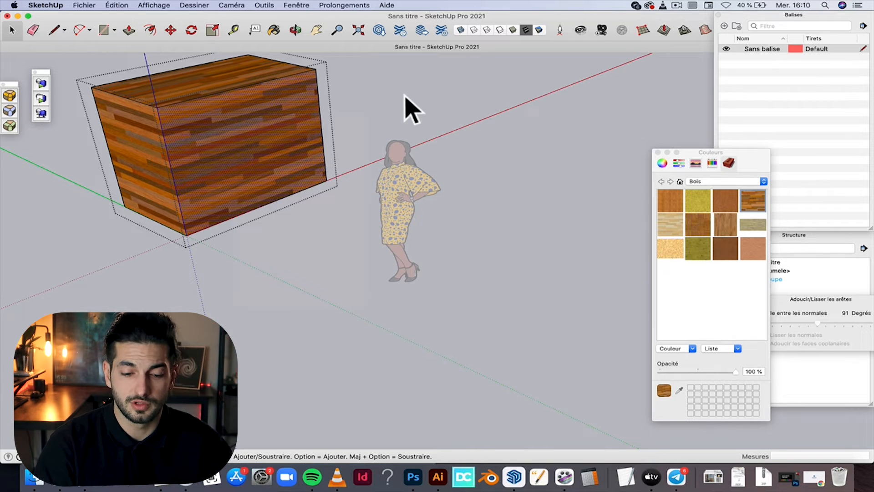
pyautogui.click(405, 97)
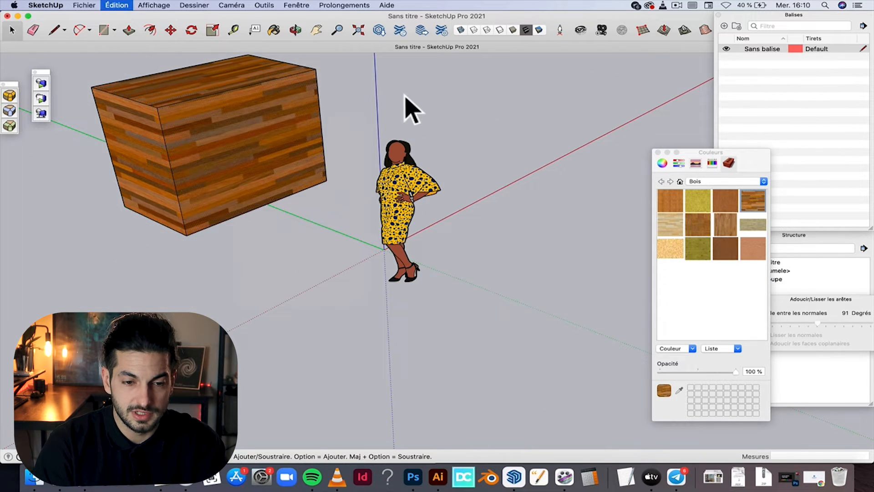
pyautogui.press('super+z')
pyautogui.press('b')
# Open the box group and paint only its front face with the first orange-brown wood texture from the Bois materials.
pyautogui.click(15, 29)
pyautogui.doubleClick(198, 111)
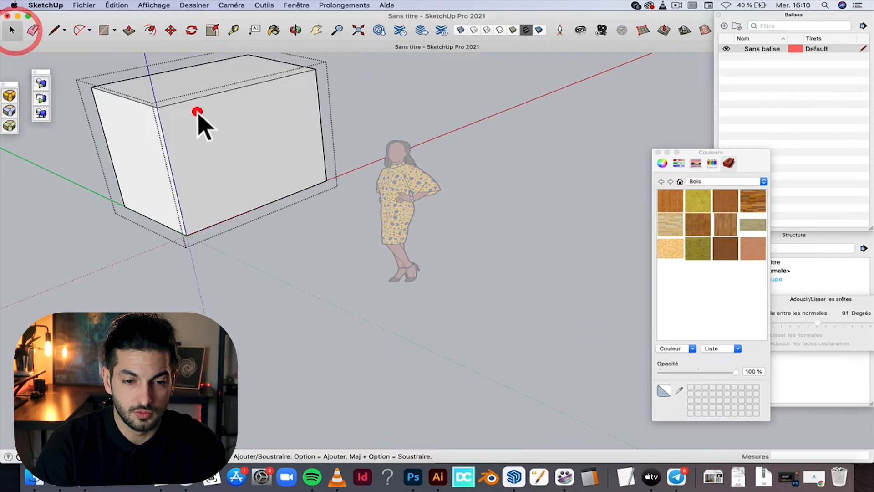
pyautogui.click(238, 111)
pyautogui.click(273, 29)
pyautogui.click(245, 149)
pyautogui.click(667, 201)
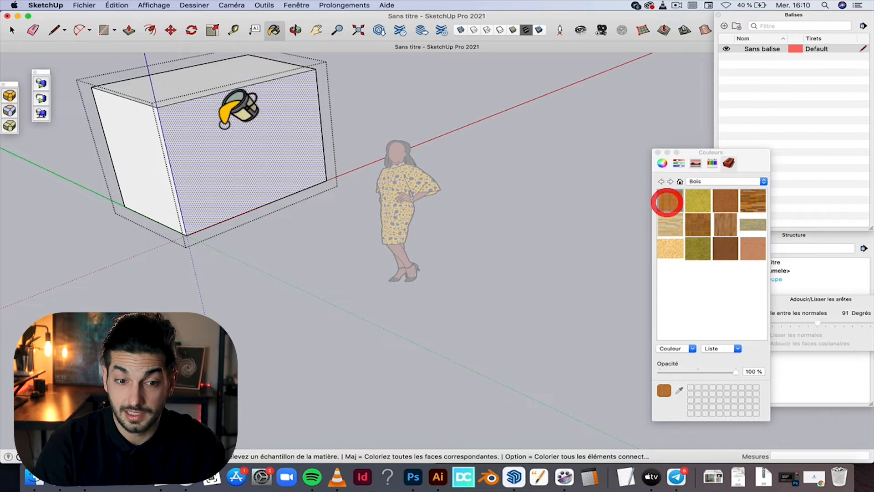
pyautogui.click(236, 128)
# Shift the position of the wood texture on the box's front face.
pyautogui.click(11, 30)
pyautogui.rightClick(246, 141)
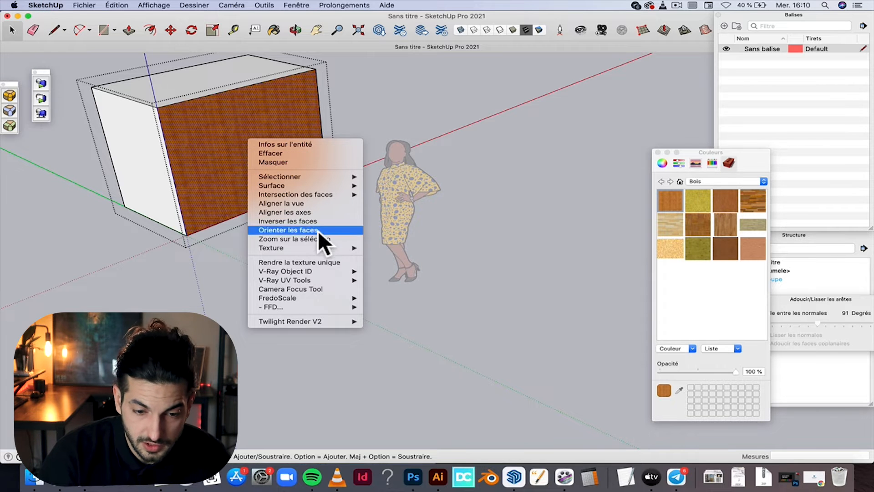
pyautogui.moveTo(316, 247)
pyautogui.click(383, 247)
pyautogui.moveTo(273, 161); pyautogui.dragTo(318, 147)
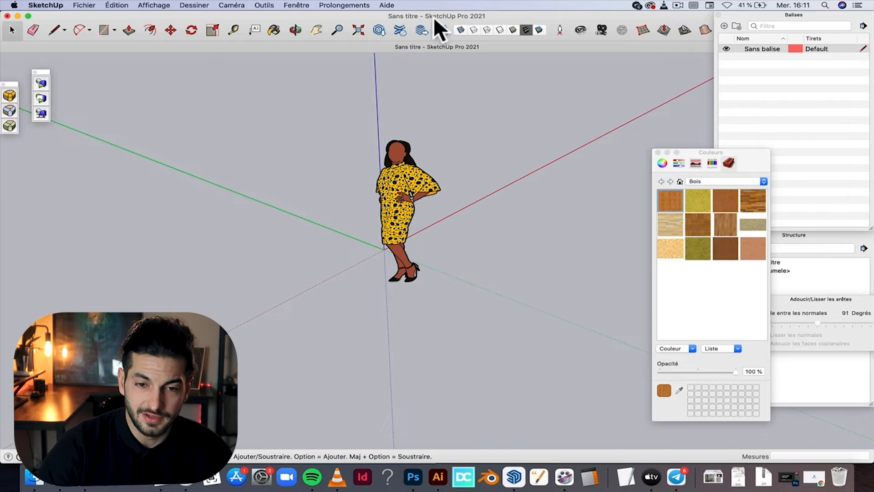
# Search the help for "ombres" and switch on the shadow display from the results.
pyautogui.click(386, 5)
pyautogui.write('ombres')
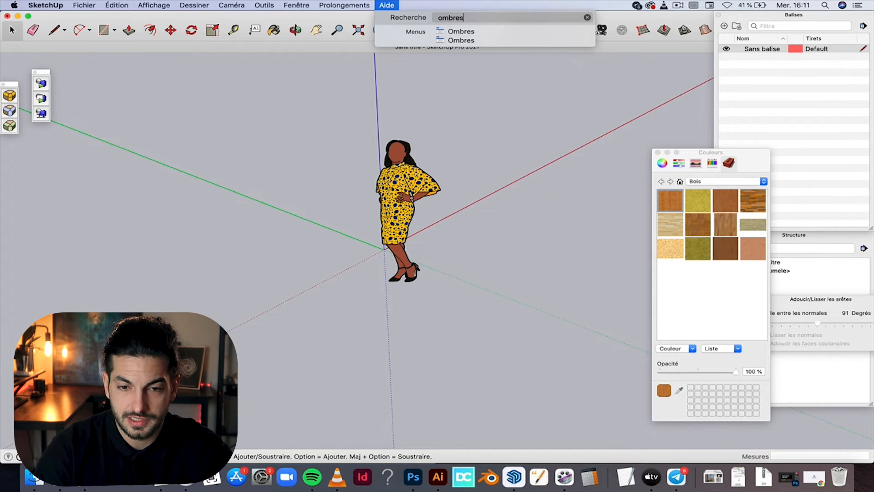
pyautogui.press('Down')
pyautogui.press('Return')
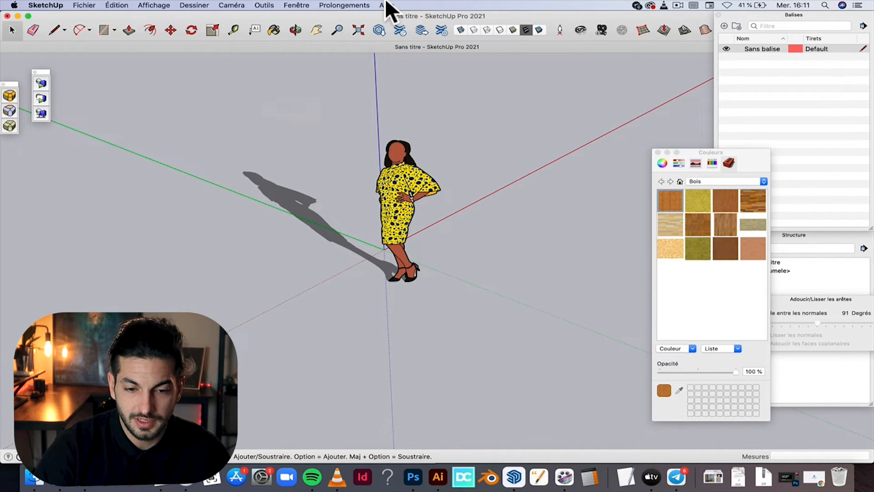
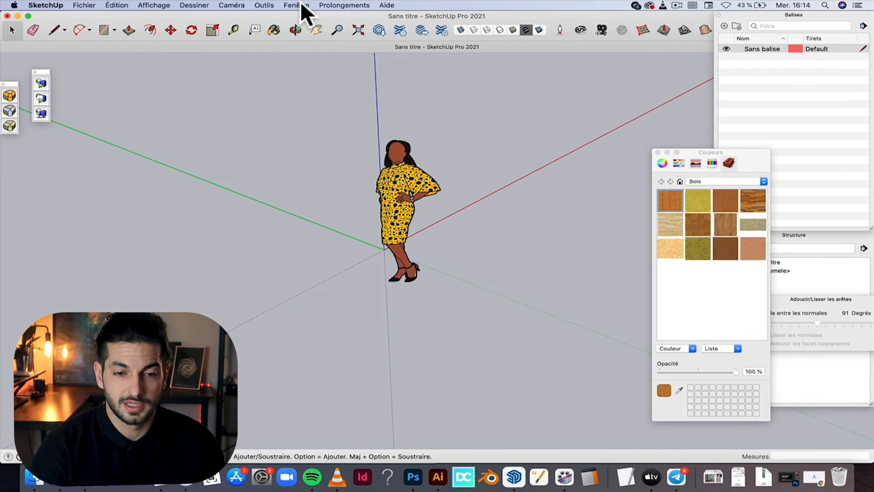
pyautogui.click(297, 5)
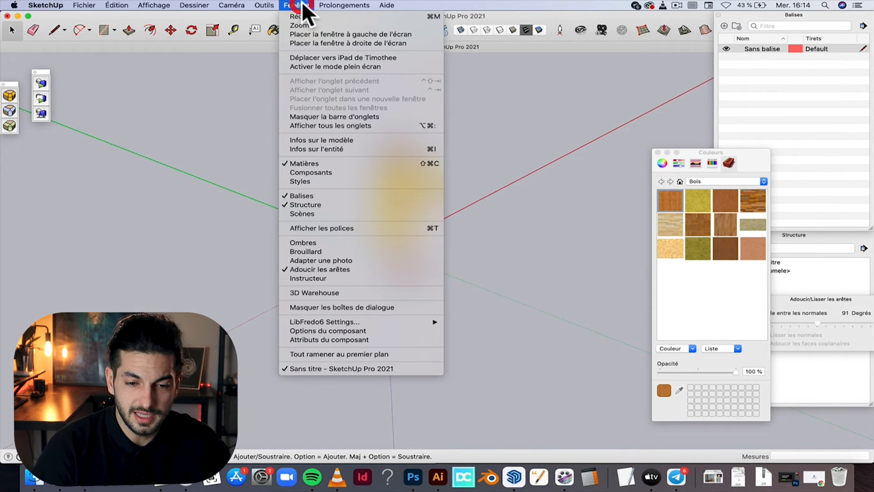
pyautogui.click(331, 140)
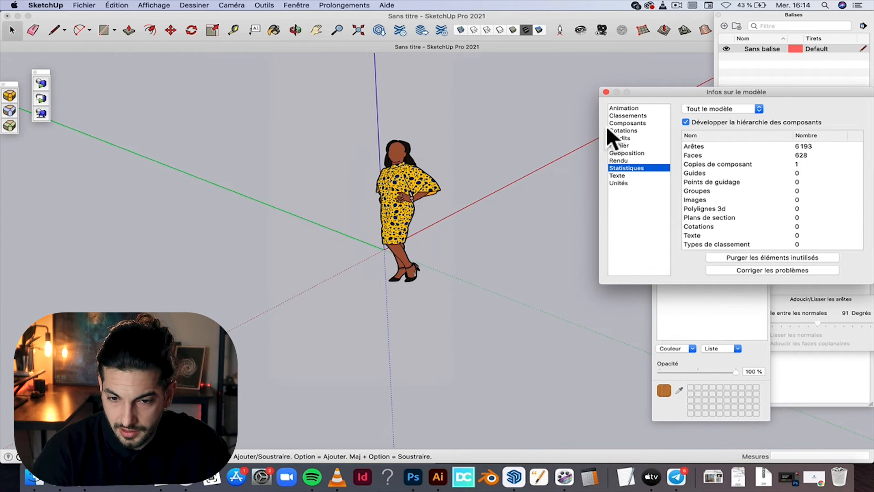
pyautogui.click(604, 91)
pyautogui.click(347, 5)
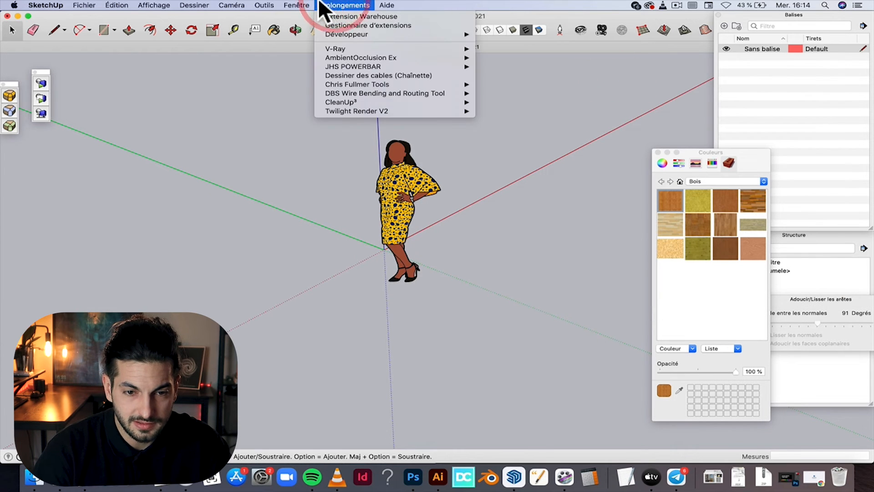
# Try to enable the maximum texture size option in the OpenGL preferences.
pyautogui.moveTo(28, 6)
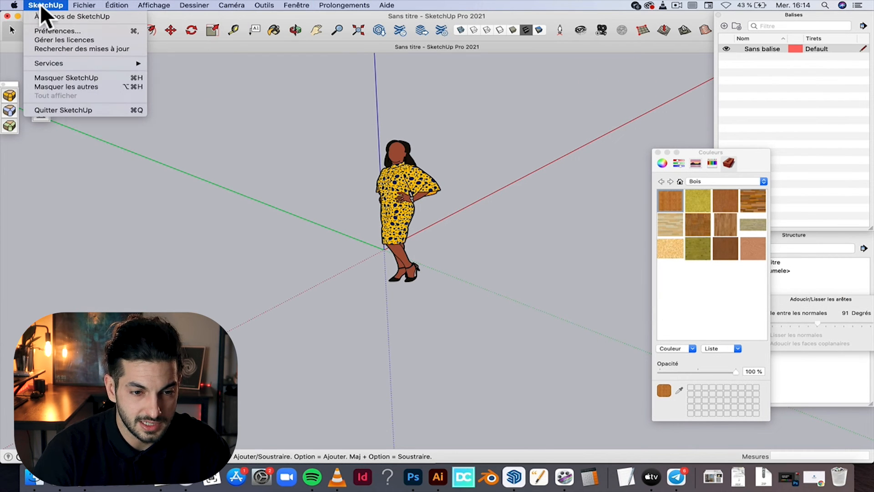
pyautogui.click(50, 29)
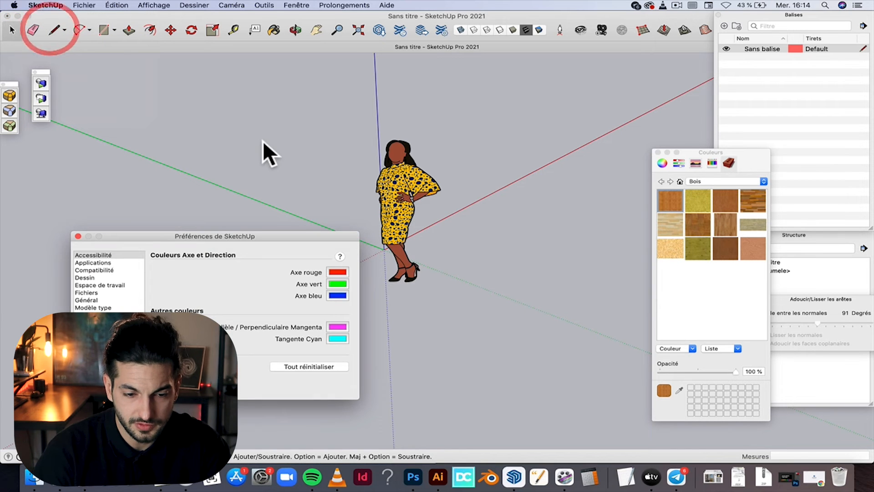
pyautogui.click(91, 314)
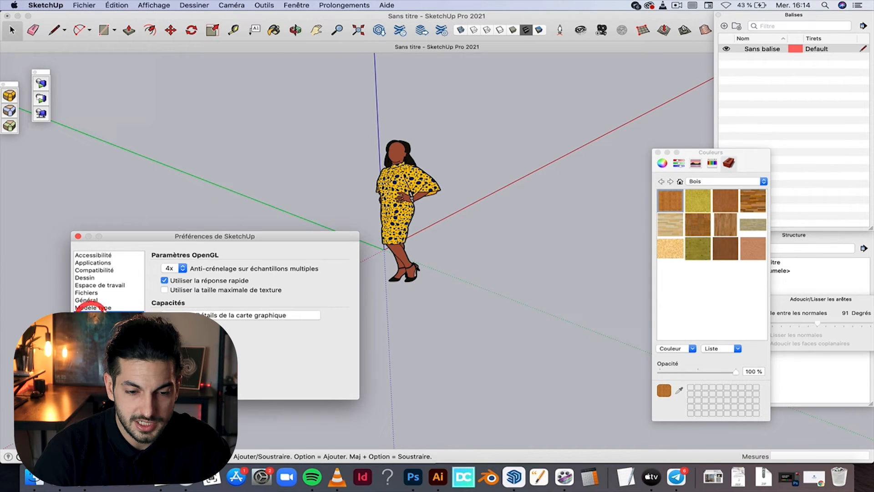
pyautogui.click(164, 289)
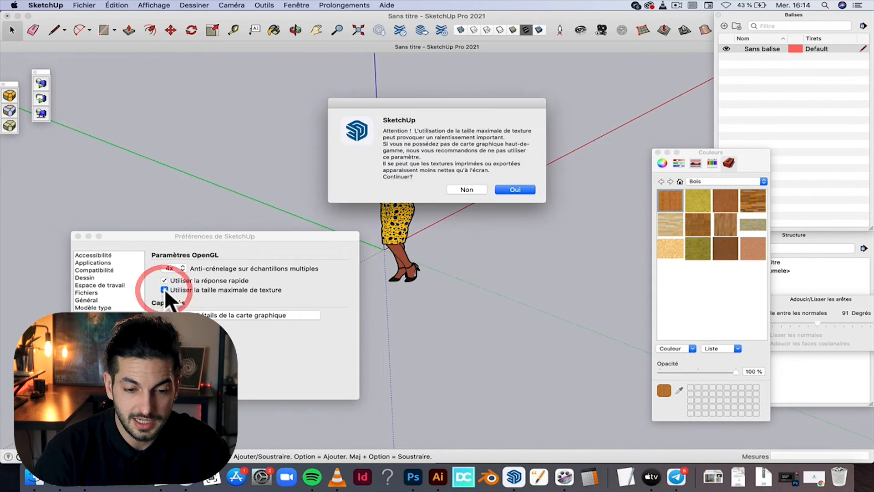
pyautogui.click(522, 188)
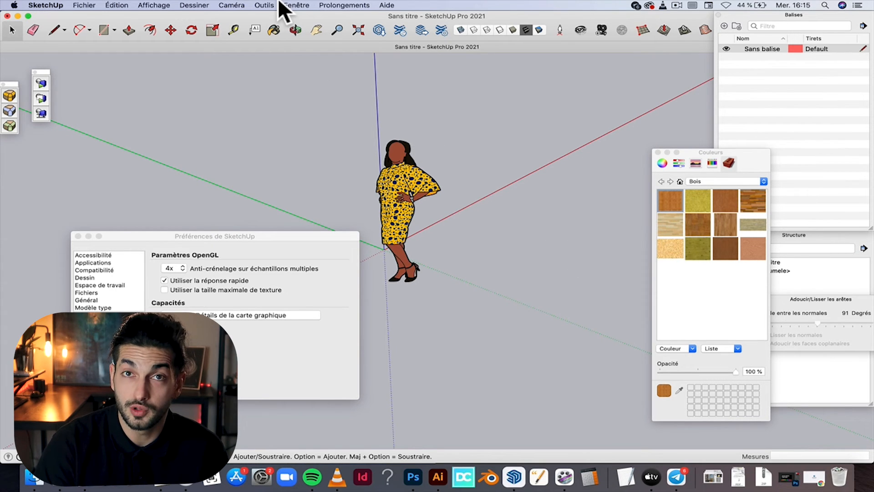
# Examine the length unit and format choices in the Unités section of the model info.
pyautogui.click(294, 5)
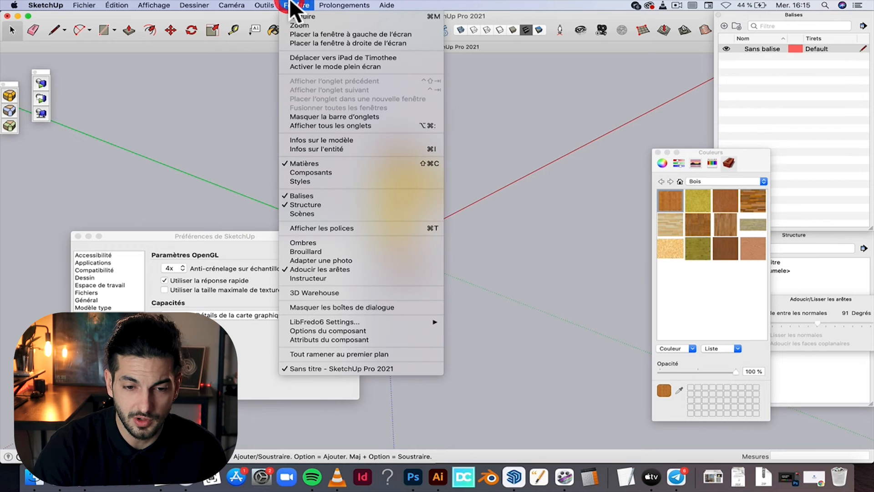
pyautogui.click(320, 140)
pyautogui.click(618, 183)
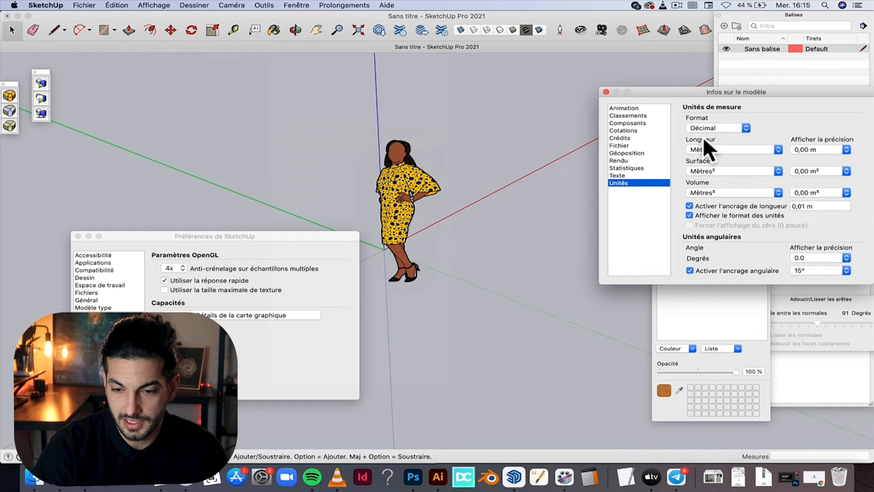
pyautogui.click(715, 149)
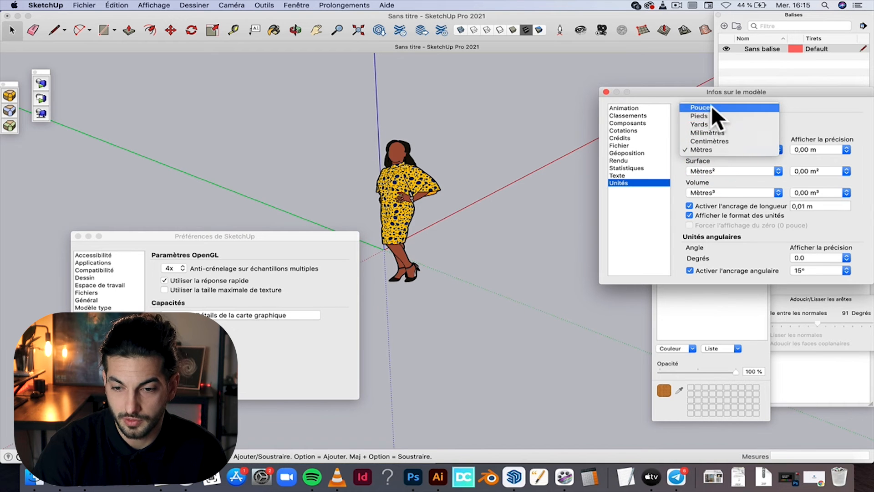
pyautogui.click(800, 125)
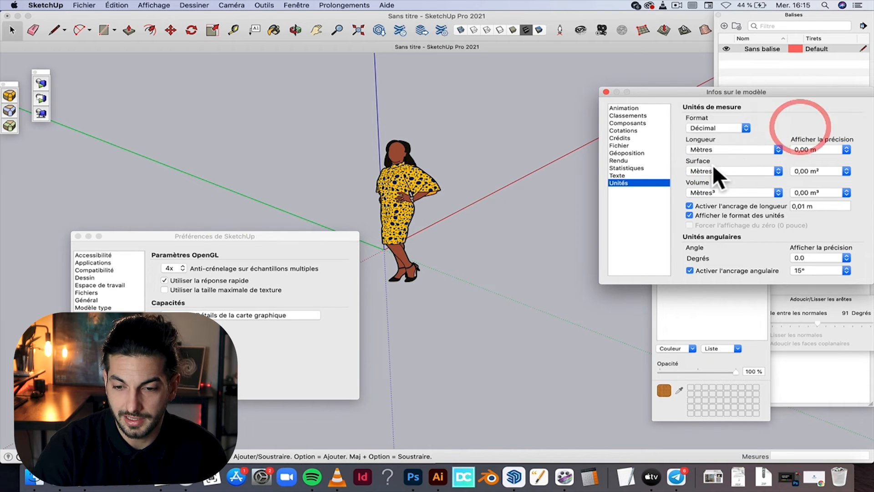
pyautogui.click(722, 123)
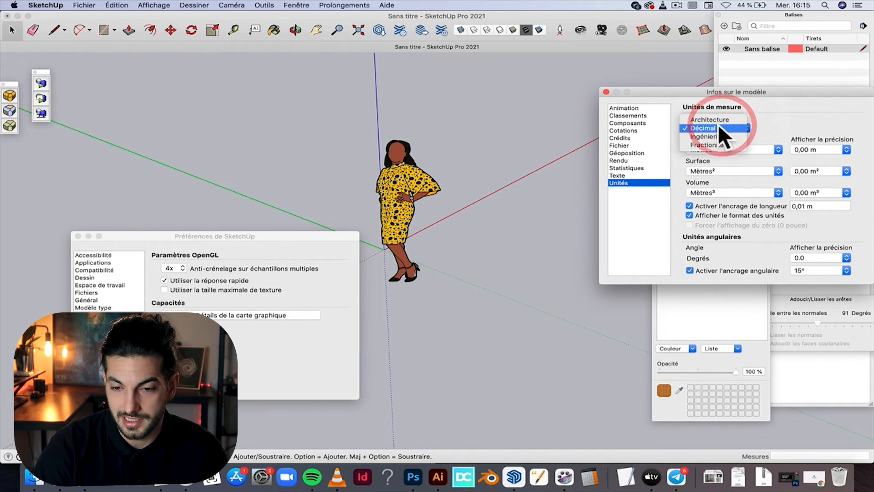
pyautogui.click(779, 114)
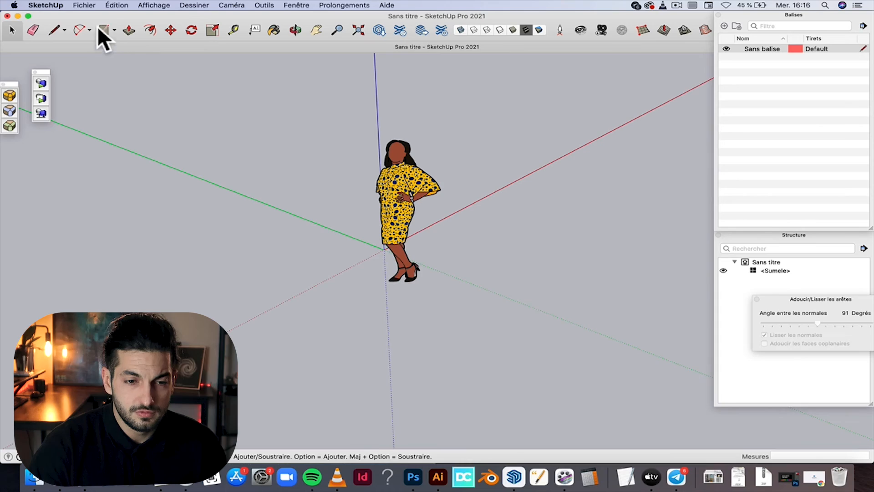
# Draw a ground rectangle about 5.33 m by 2.95 m across the green axis behind the figure and reopen the materials palette.
pyautogui.click(97, 26)
pyautogui.click(143, 246)
pyautogui.click(319, 99)
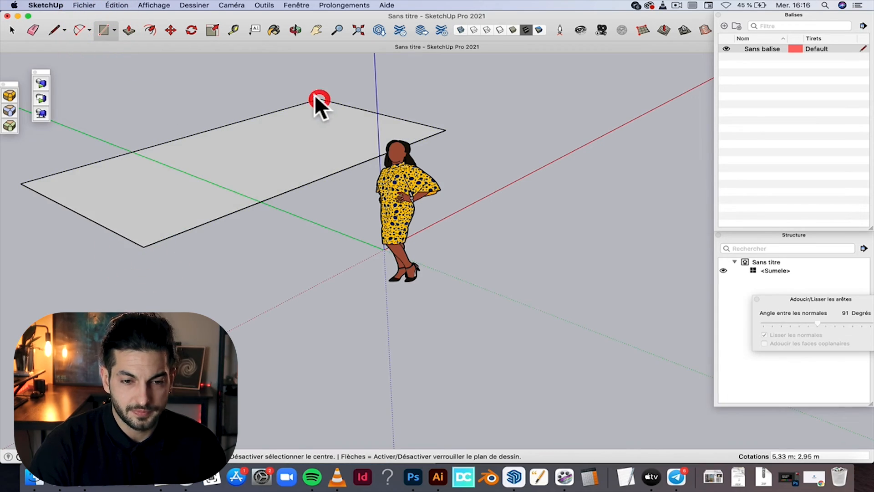
pyautogui.click(271, 27)
# Extrude the rectangle about 2.76 m with Push/Pull to form a box.
pyautogui.click(296, 30)
pyautogui.moveTo(255, 177); pyautogui.dragTo(389, 362)
pyautogui.scroll(5, 236, 326)
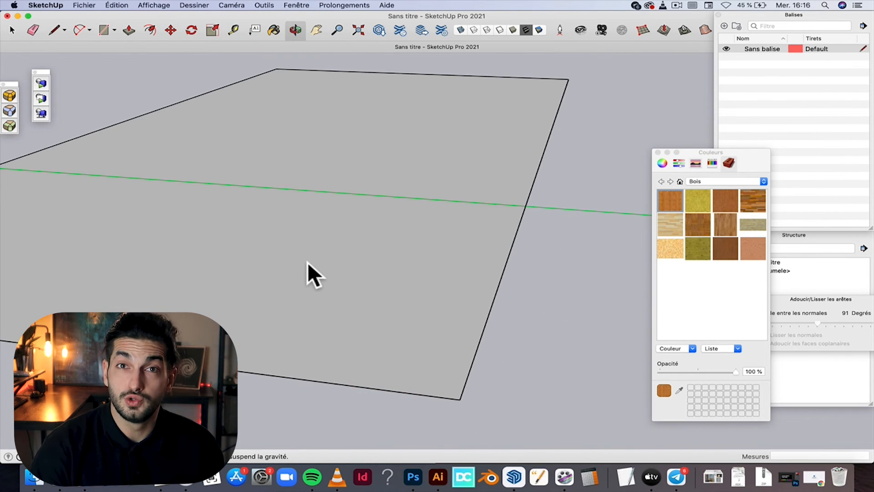
pyautogui.moveTo(307, 263); pyautogui.dragTo(338, 40)
pyautogui.moveTo(371, 214); pyautogui.dragTo(362, 323)
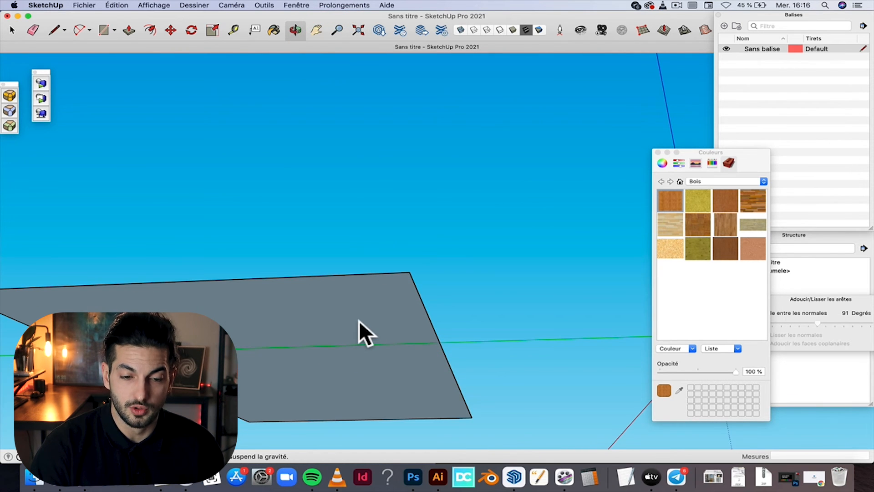
pyautogui.moveTo(405, 230); pyautogui.dragTo(416, 416)
pyautogui.click(129, 30)
pyautogui.moveTo(334, 323); pyautogui.dragTo(334, 78)
pyautogui.scroll(-6, 351, 151)
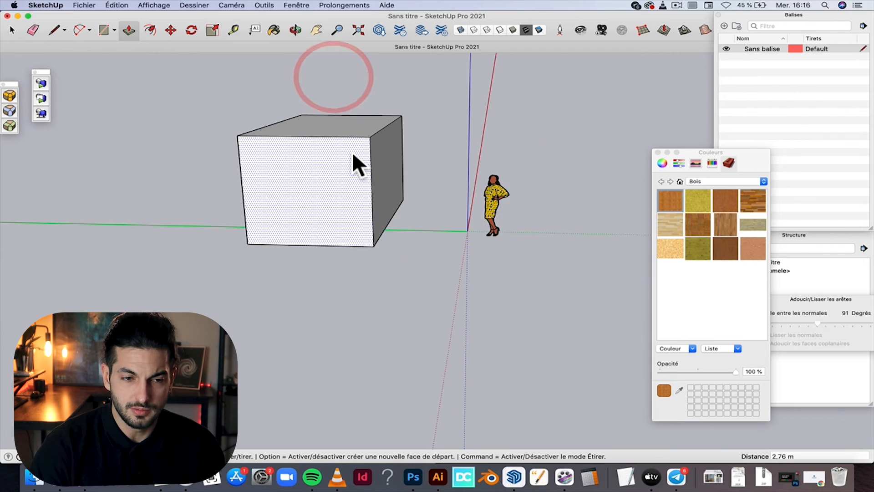
# Reverse the box's top face so its back side points outward.
pyautogui.click(14, 30)
pyautogui.click(296, 30)
pyautogui.moveTo(334, 273); pyautogui.dragTo(393, 218)
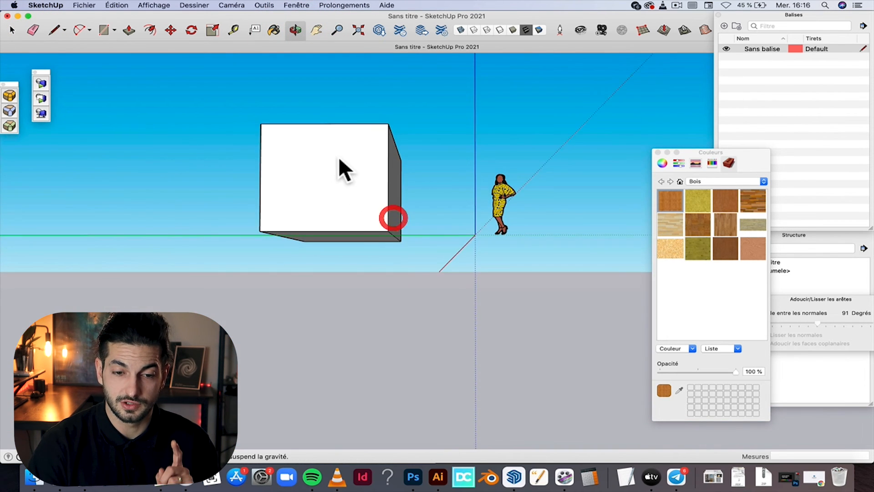
pyautogui.scroll(5, 335, 153)
pyautogui.moveTo(336, 156); pyautogui.dragTo(410, 310)
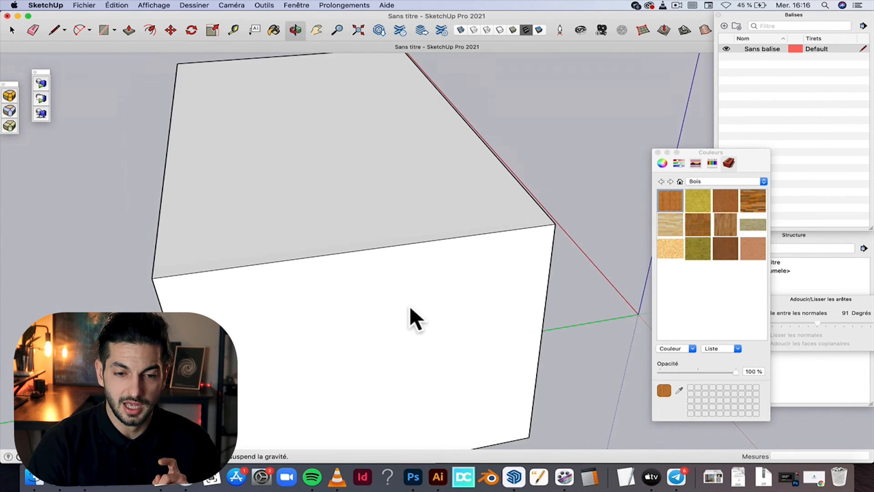
pyautogui.click(11, 29)
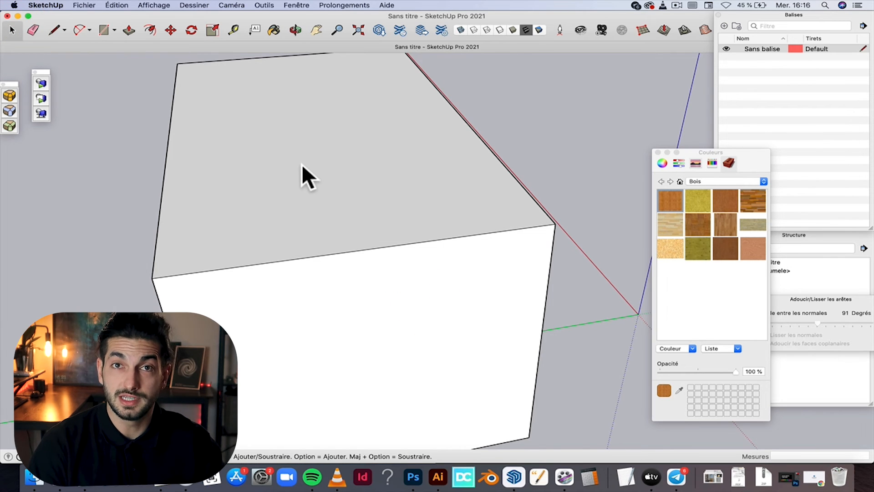
pyautogui.rightClick(314, 164)
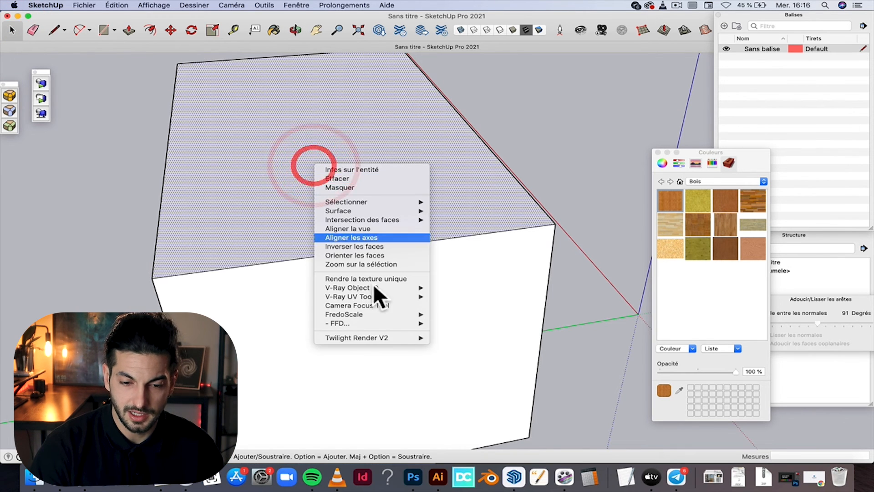
pyautogui.click(377, 246)
pyautogui.click(421, 207)
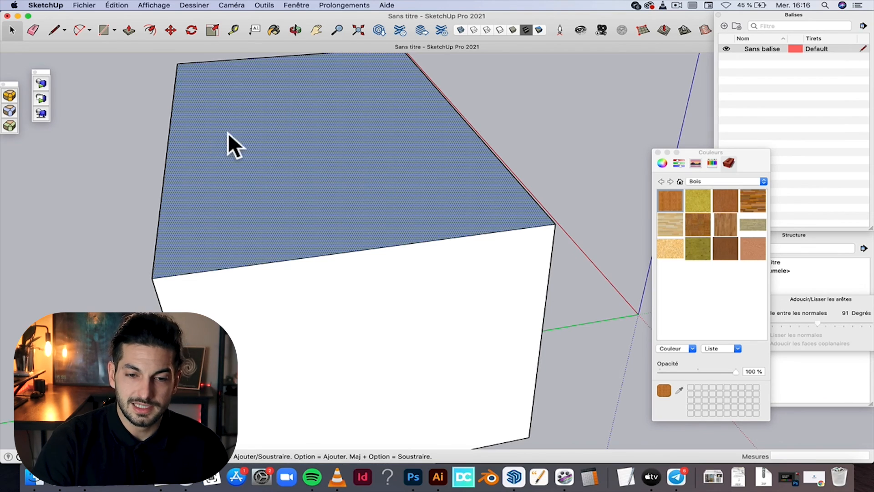
# Reverse the top face again so its front side points outward, and deselect it.
pyautogui.rightClick(352, 158)
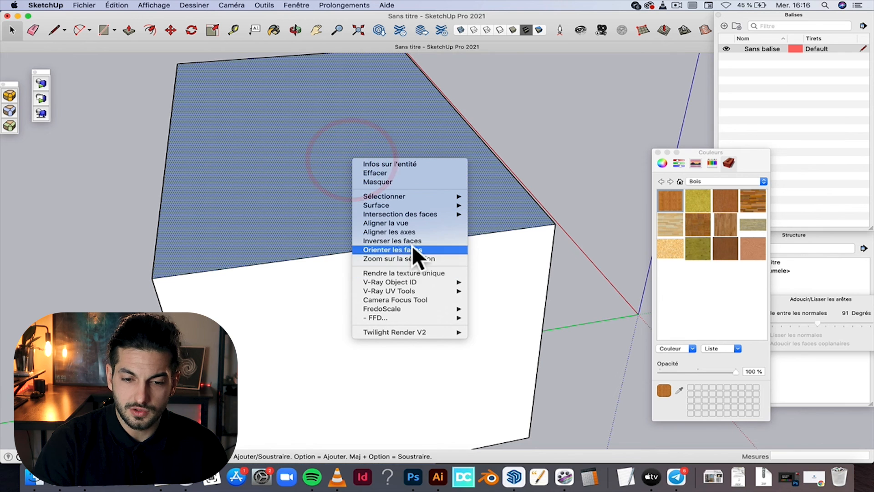
pyautogui.click(413, 240)
pyautogui.click(519, 142)
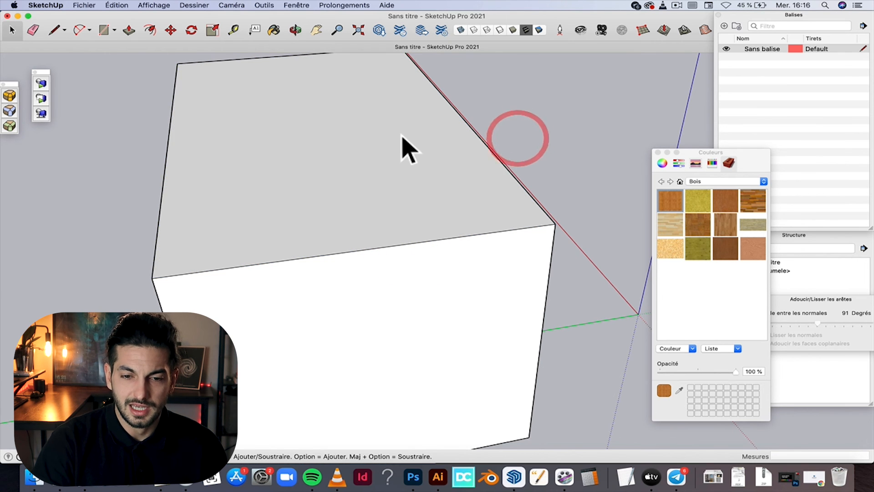
# Display the model in the monochrome face style and check the orientation of the box's faces.
pyautogui.scroll(-5, 365, 154)
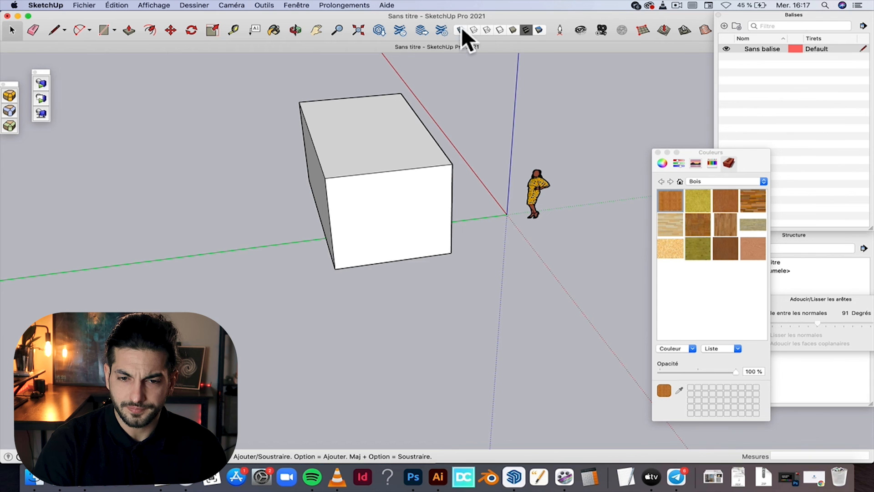
pyautogui.click(540, 31)
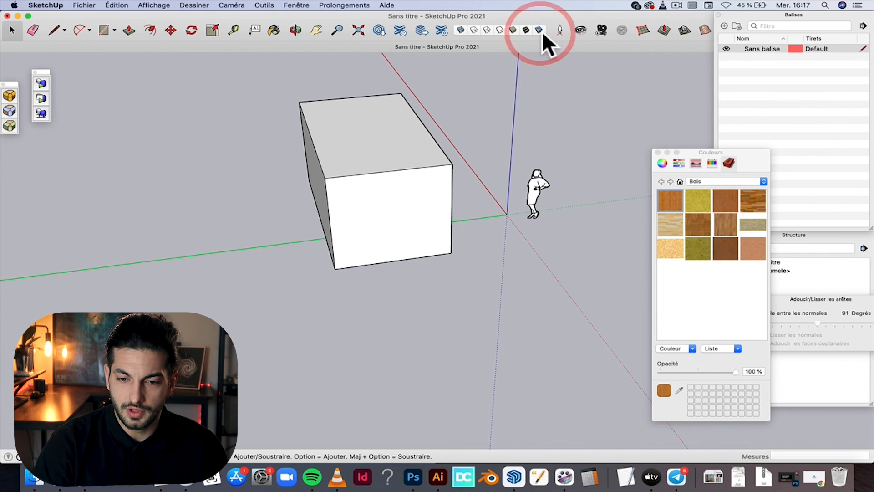
pyautogui.click(295, 30)
pyautogui.moveTo(519, 183); pyautogui.dragTo(500, 179)
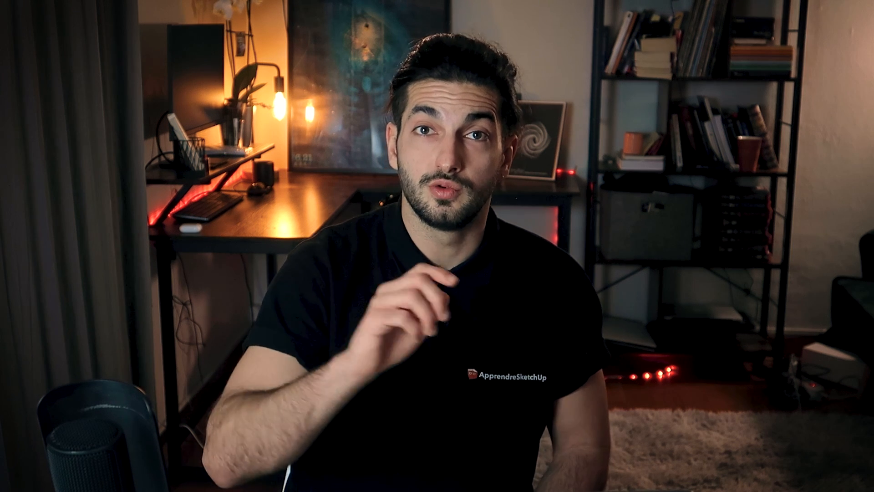